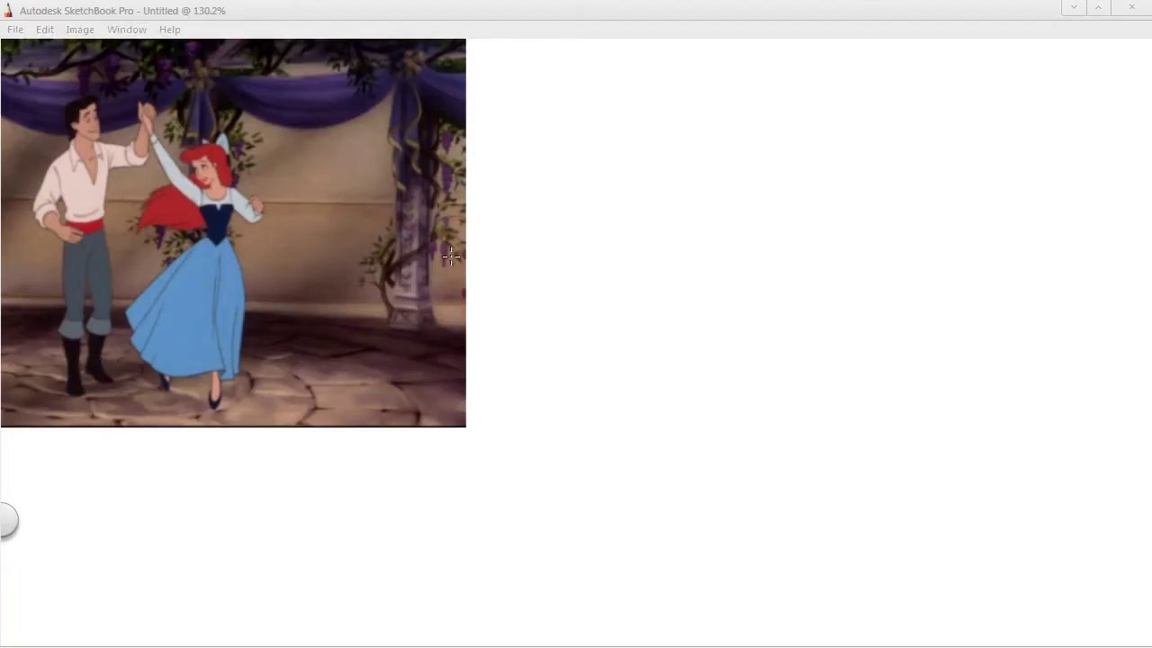
key(space)
drag(373, 369, 669, 318)
drag(396, 406, 494, 509)
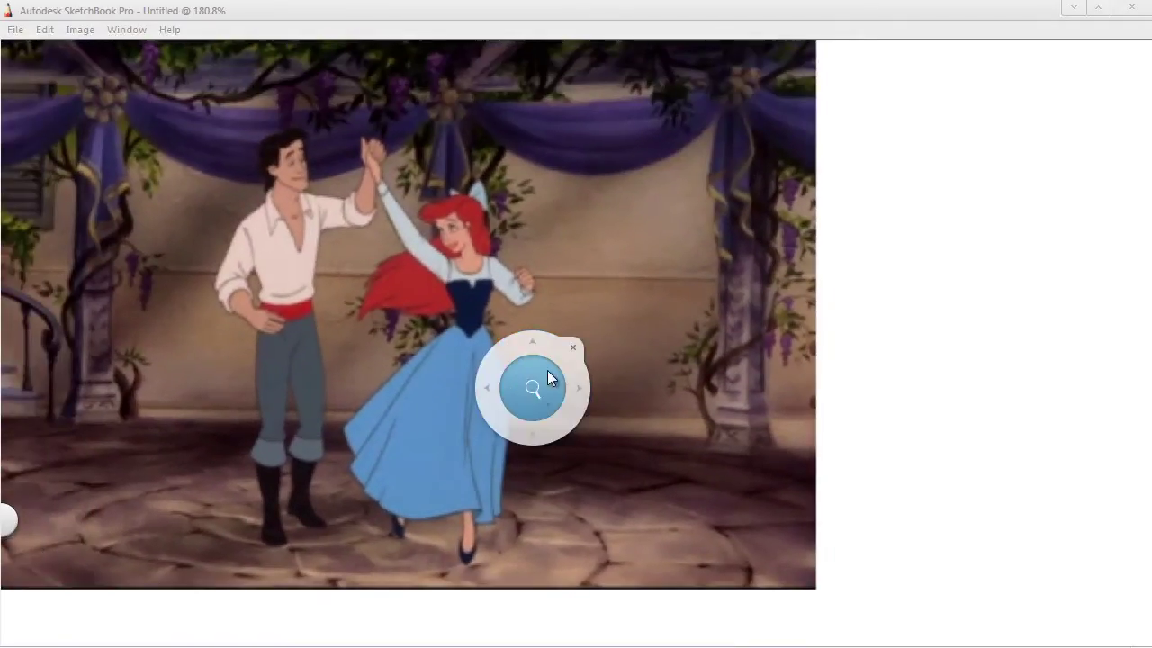
drag(538, 386, 534, 351)
drag(389, 434, 488, 454)
mouse_move(593, 246)
mouse_down()
mouse_move(595, 171)
mouse_move(597, 280)
mouse_move(619, 200)
mouse_up()
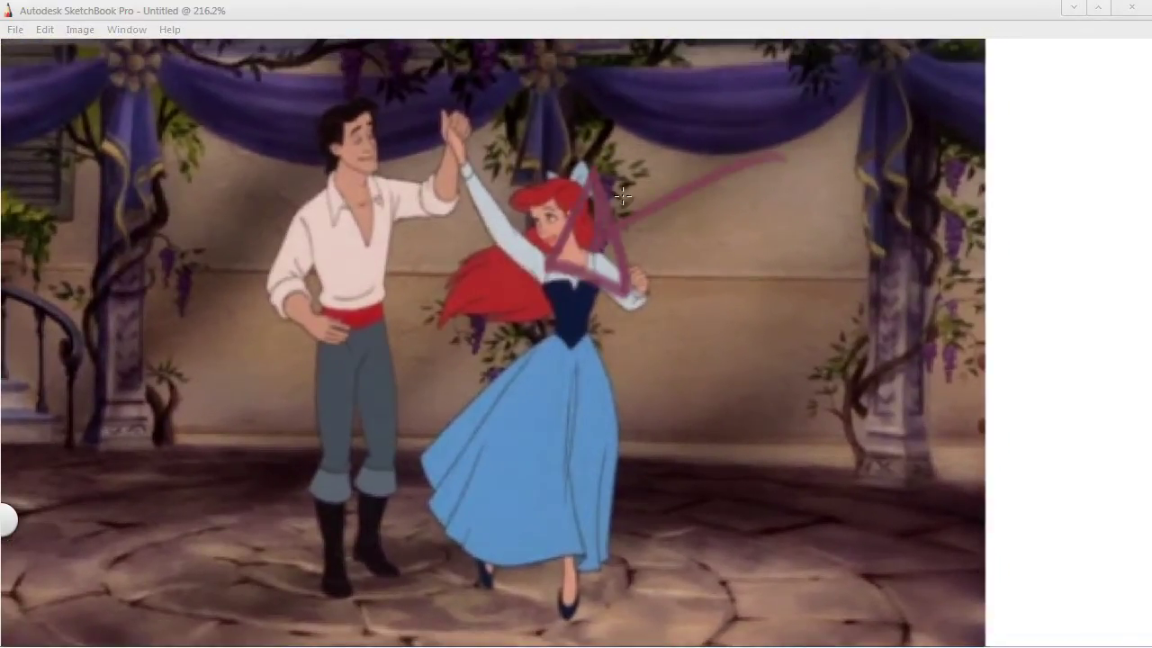
key(ctrl+z)
mouse_move(421, 221)
mouse_down()
mouse_move(423, 351)
mouse_move(445, 292)
mouse_move(450, 301)
mouse_up()
key(ctrl+z)
- Draw a small oval head with a curved eye line and a short slanted neck on the blank canvas beside the reference picture
key(space)
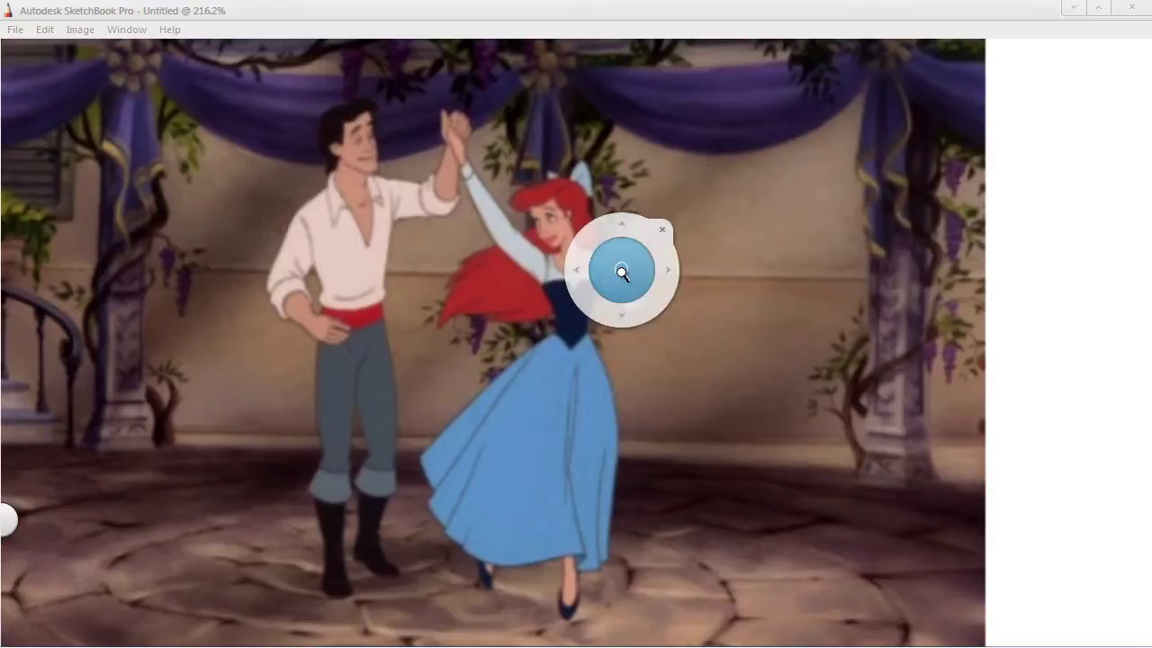
drag(621, 269, 669, 370)
drag(708, 486, 402, 453)
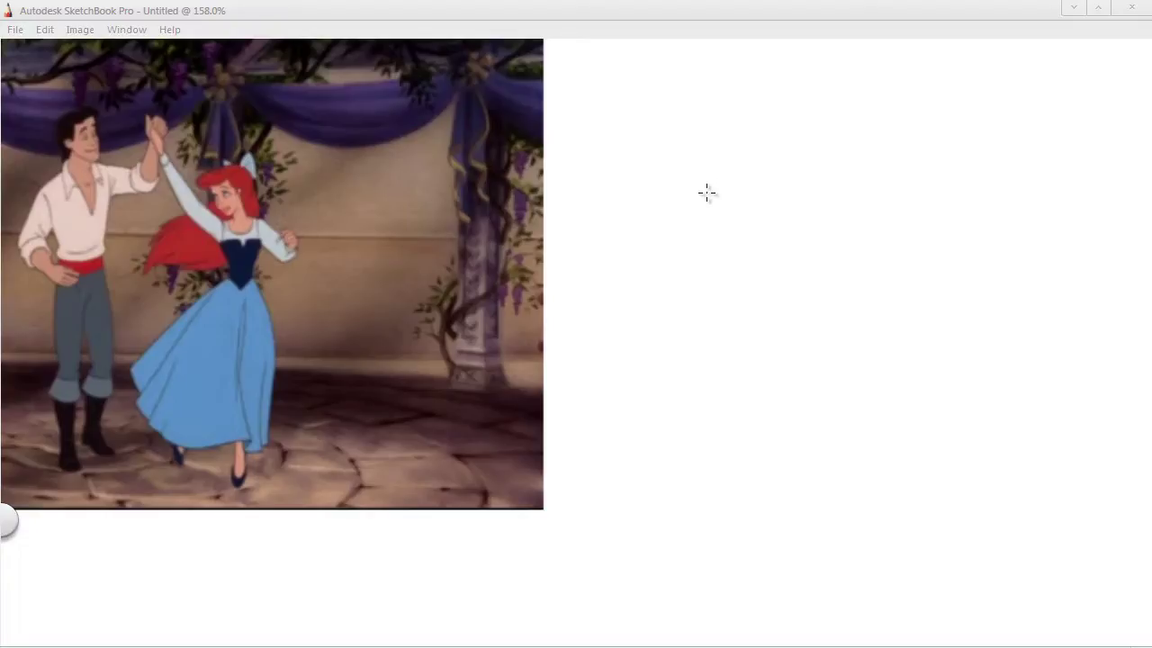
drag(591, 399, 642, 389)
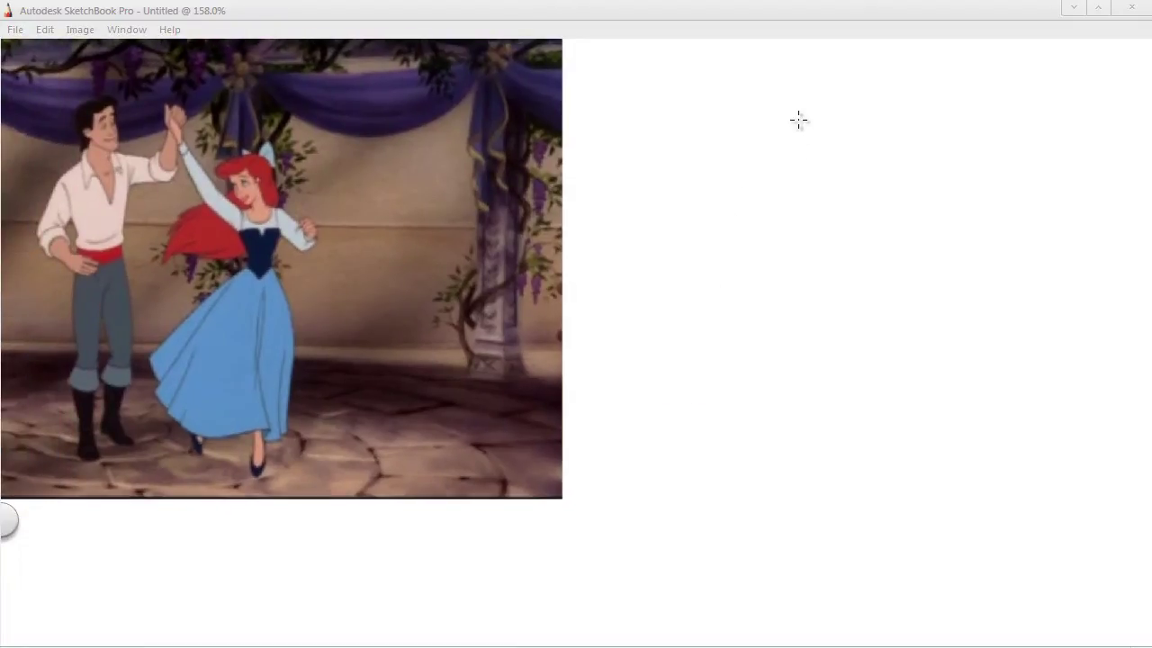
key(space)
drag(749, 303, 754, 277)
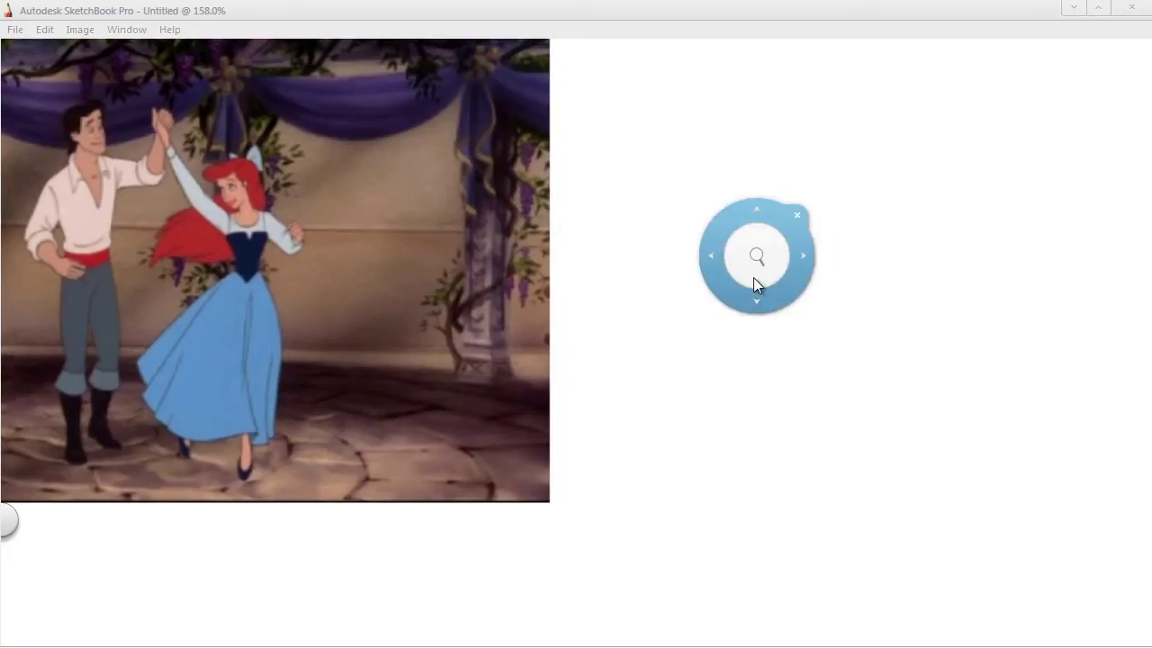
mouse_move(835, 118)
mouse_down()
mouse_move(810, 177)
mouse_move(835, 151)
mouse_move(820, 157)
mouse_move(814, 135)
mouse_move(843, 152)
mouse_up()
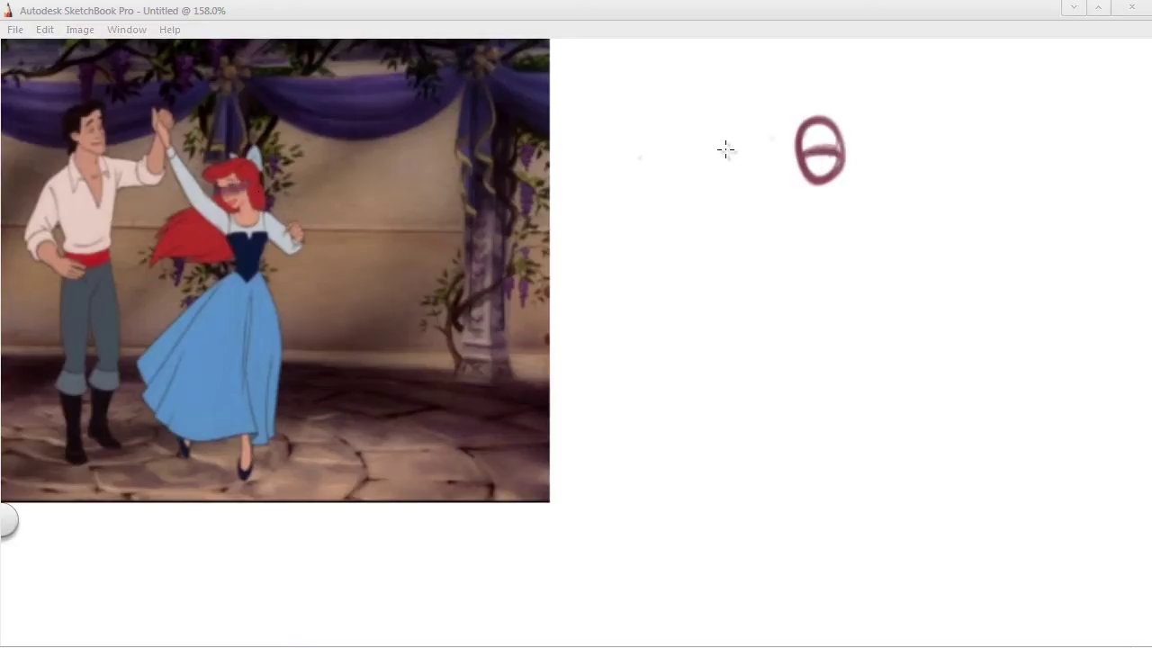
key(ctrl+z)
drag(826, 173, 853, 196)
drag(840, 178, 860, 196)
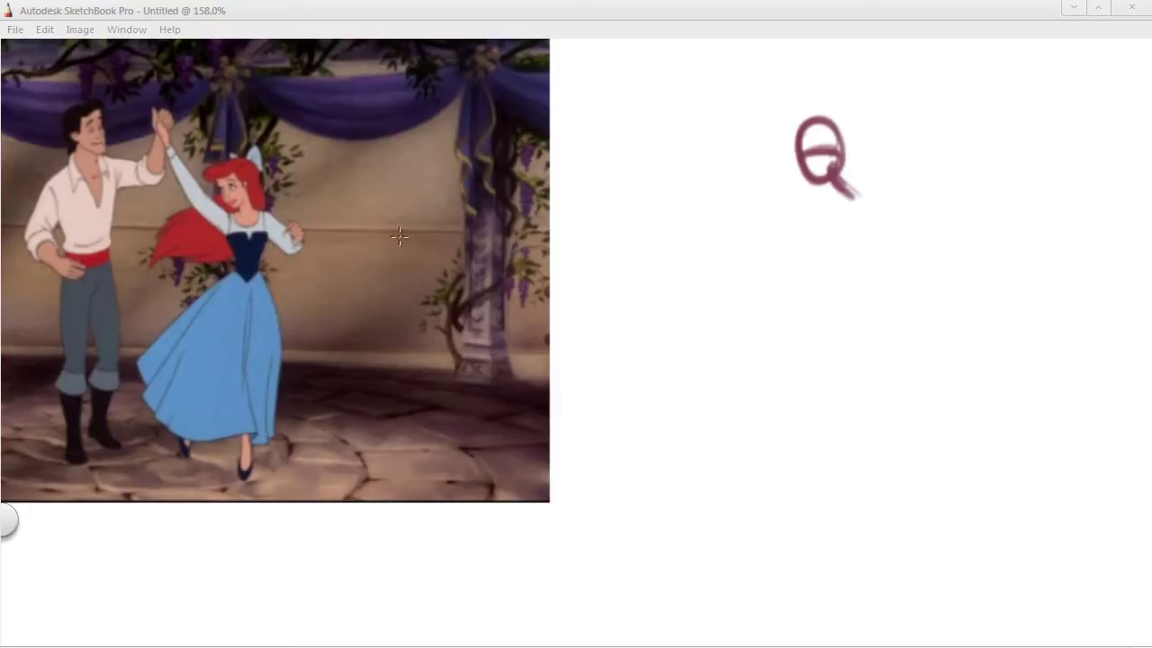
mouse_move(207, 221)
mouse_down()
mouse_move(306, 209)
mouse_move(230, 198)
mouse_up()
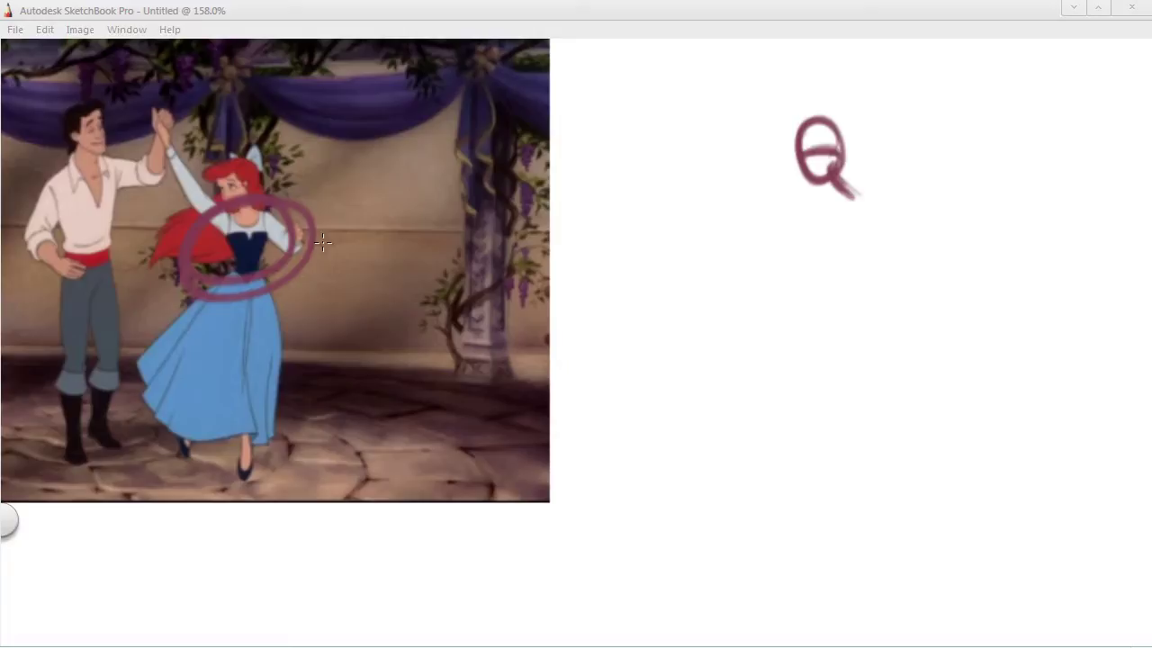
mouse_move(323, 241)
mouse_down()
mouse_move(749, 229)
mouse_move(786, 213)
mouse_move(843, 309)
mouse_up()
key(ctrl+z)
key(ctrl+z)
key(space)
drag(239, 391, 333, 406)
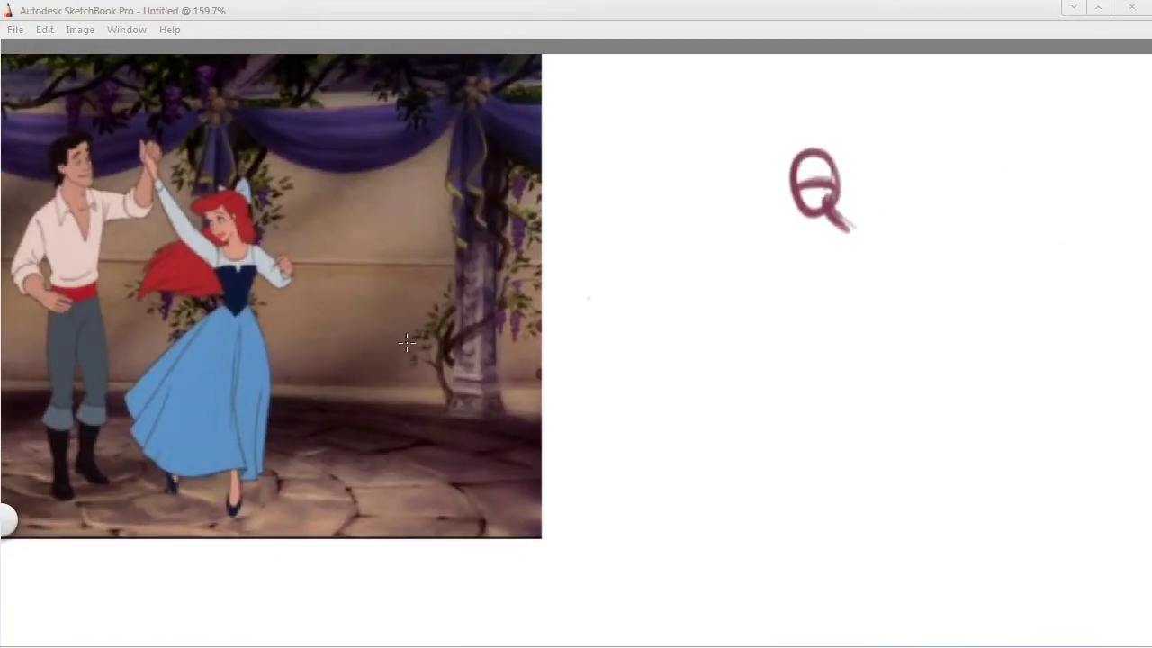
mouse_move(320, 392)
mouse_down()
mouse_move(135, 403)
mouse_move(189, 403)
mouse_move(144, 441)
mouse_up()
key(ctrl+z)
mouse_move(786, 357)
mouse_down()
mouse_move(591, 365)
mouse_move(671, 348)
mouse_move(595, 405)
mouse_up()
key(ctrl+z)
- Sketch the two curved sides of the torso, sweeping from below the neck down to the waist
mouse_move(870, 239)
mouse_down()
mouse_move(874, 288)
mouse_move(815, 373)
mouse_up()
mouse_move(873, 234)
mouse_down()
mouse_move(803, 344)
mouse_move(800, 369)
mouse_up()
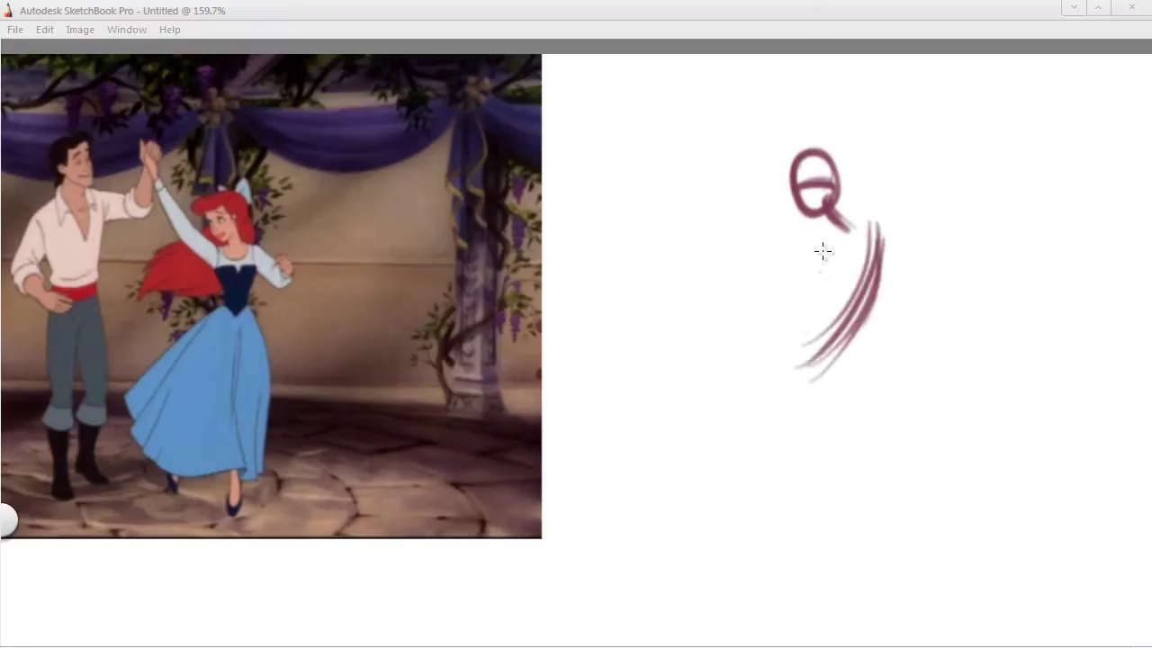
drag(842, 221, 769, 341)
mouse_move(877, 225)
mouse_down()
mouse_move(836, 288)
mouse_move(822, 353)
mouse_up()
- Sketch the left contour of the skirt as a long curve sweeping outward and down from the waist
mouse_move(831, 236)
mouse_down()
mouse_move(725, 370)
mouse_move(781, 295)
mouse_move(764, 319)
mouse_move(776, 318)
mouse_move(781, 351)
mouse_move(753, 355)
mouse_move(755, 341)
mouse_move(741, 372)
mouse_move(736, 353)
mouse_move(706, 444)
mouse_up()
mouse_move(760, 326)
mouse_down()
mouse_move(707, 399)
mouse_move(683, 506)
mouse_move(691, 565)
mouse_up()
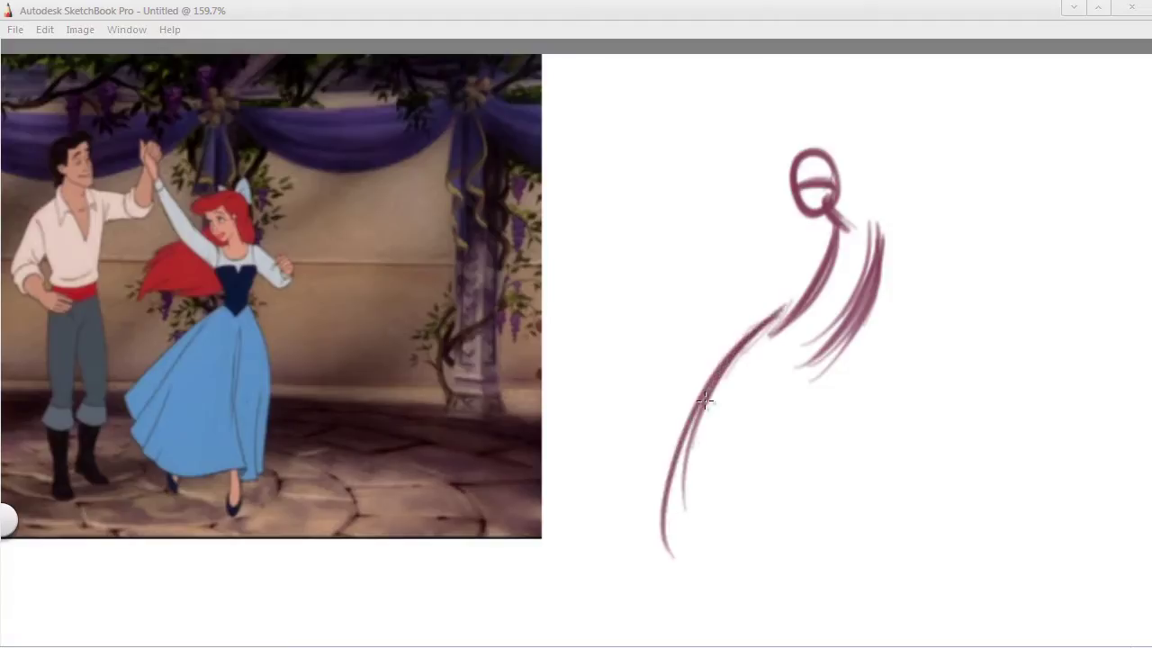
drag(729, 350, 692, 592)
- Draw the skirt's rounded hem as a wide upward-opening arc from the base of its left contour
key(space)
drag(578, 419, 535, 397)
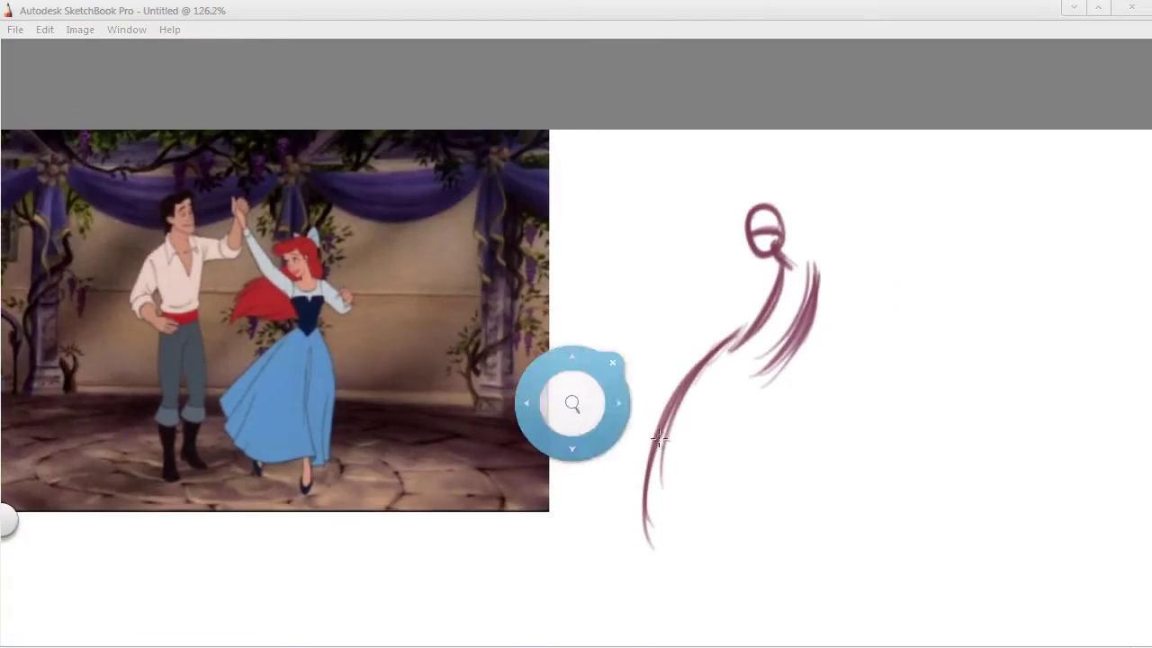
drag(631, 471, 750, 548)
drag(635, 495, 843, 545)
mouse_move(641, 513)
mouse_down()
mouse_move(711, 574)
mouse_move(869, 510)
mouse_up()
mouse_move(728, 558)
mouse_down()
mouse_move(765, 568)
mouse_move(866, 522)
mouse_up()
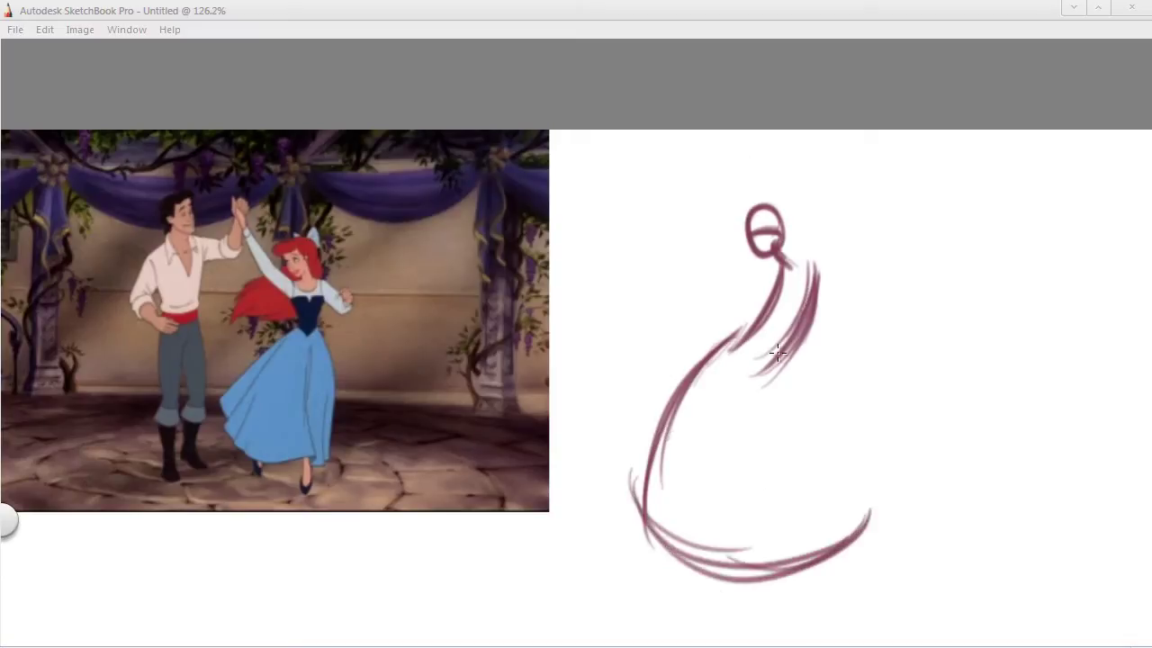
- Reinforce the skirt's left contour and extend the hem arc farther up on the right with overlapping strokes
drag(754, 309, 650, 455)
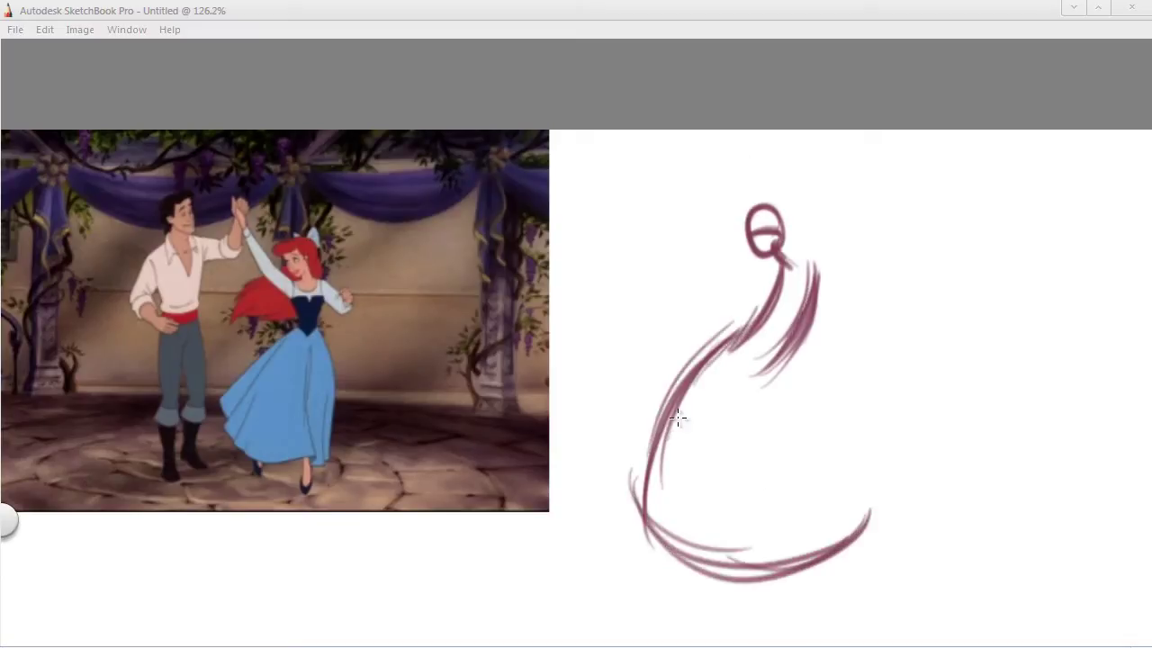
drag(709, 344, 684, 532)
mouse_move(644, 448)
mouse_down()
mouse_move(717, 553)
mouse_move(850, 514)
mouse_up()
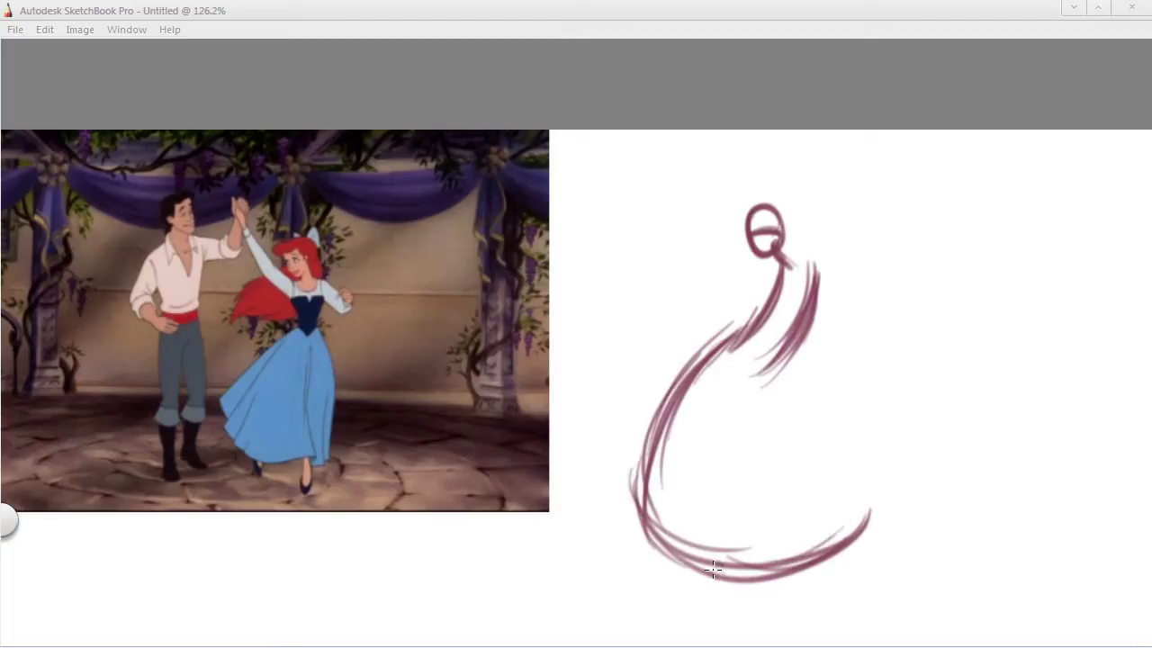
drag(720, 572, 861, 514)
drag(772, 581, 895, 477)
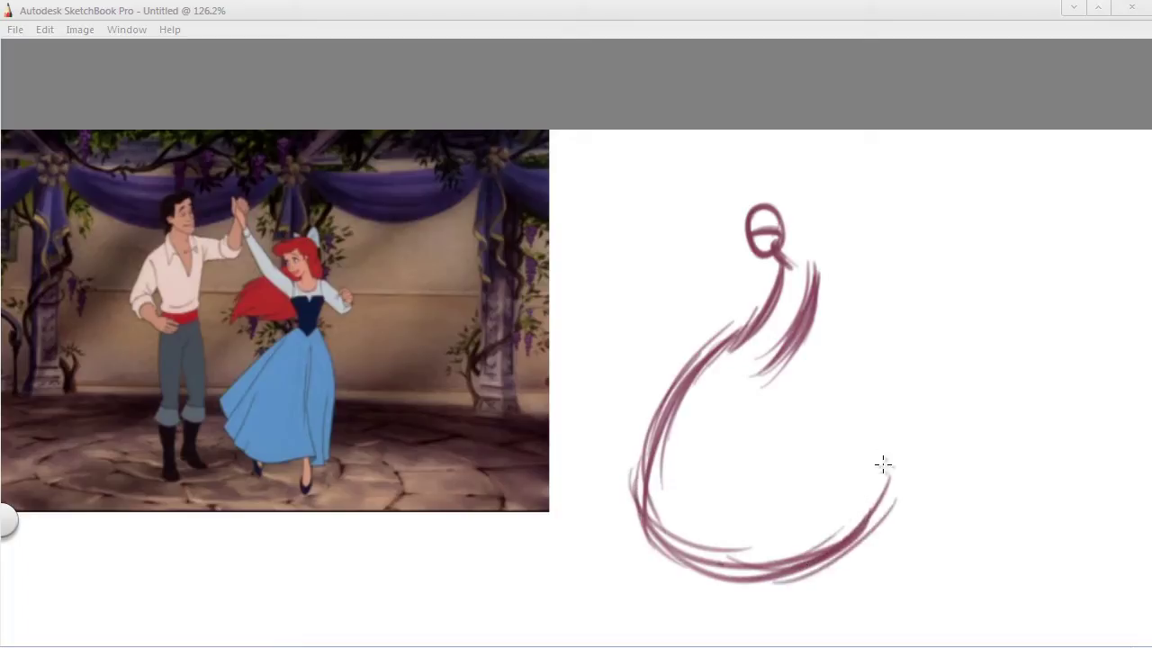
mouse_move(868, 515)
mouse_down()
mouse_move(894, 459)
mouse_move(775, 582)
mouse_move(792, 567)
mouse_up()
drag(855, 523, 780, 545)
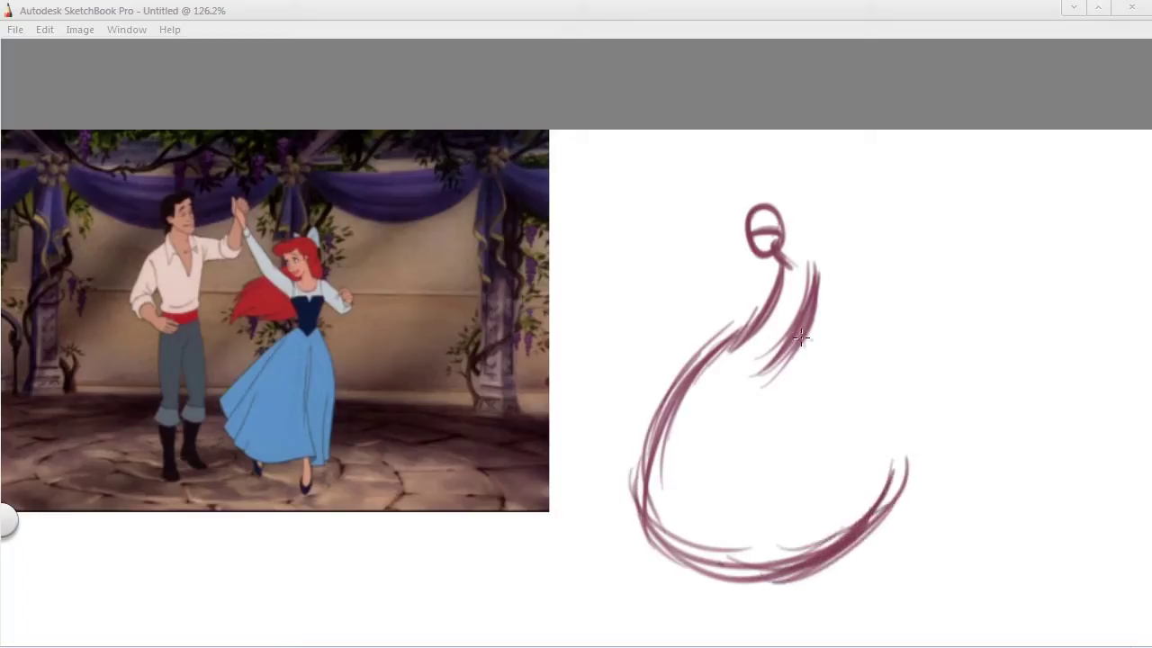
- Close the skirt with a right contour flaring from the waist to the hem, and strengthen its outline with repeated strokes
mouse_move(776, 360)
mouse_down()
mouse_move(875, 418)
mouse_move(858, 438)
mouse_move(901, 459)
mouse_up()
drag(841, 421, 900, 493)
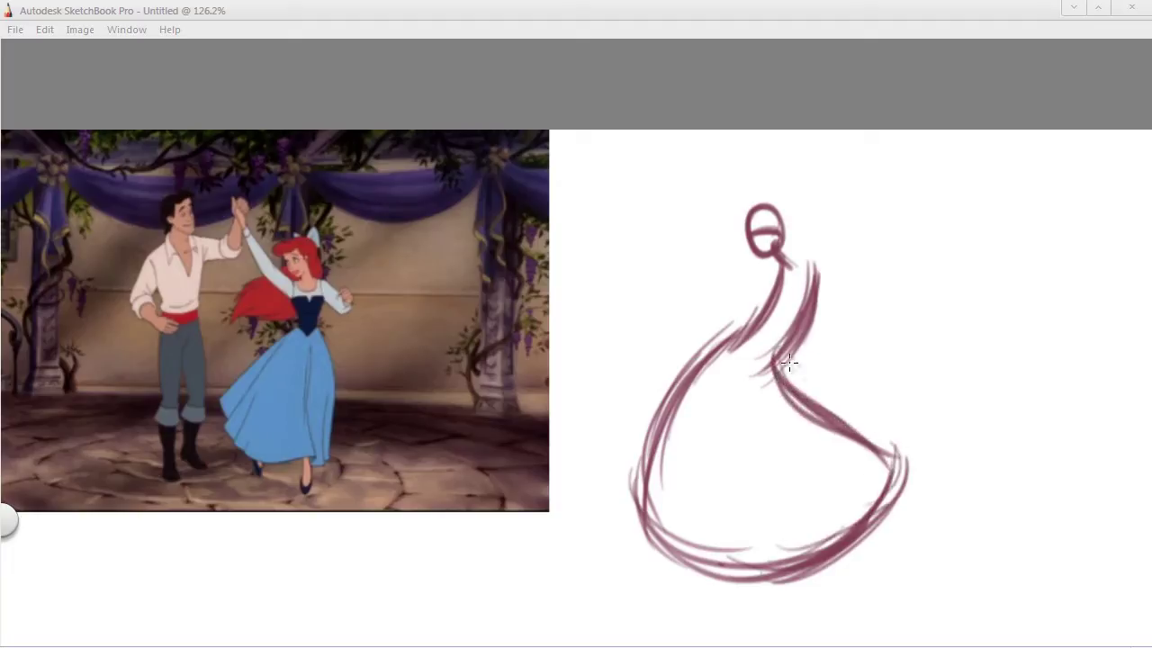
mouse_move(778, 362)
mouse_down()
mouse_move(891, 459)
mouse_move(874, 522)
mouse_up()
drag(765, 580, 877, 524)
drag(847, 516, 677, 551)
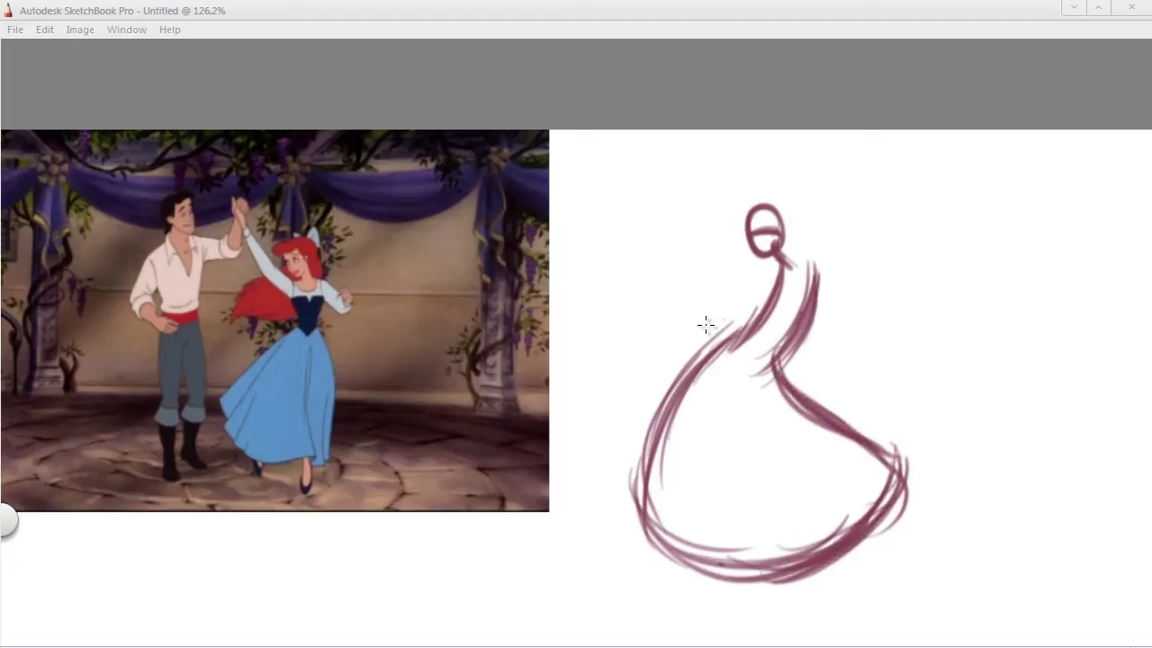
drag(732, 337, 648, 472)
mouse_move(668, 412)
mouse_down()
mouse_move(647, 509)
mouse_move(782, 528)
mouse_up()
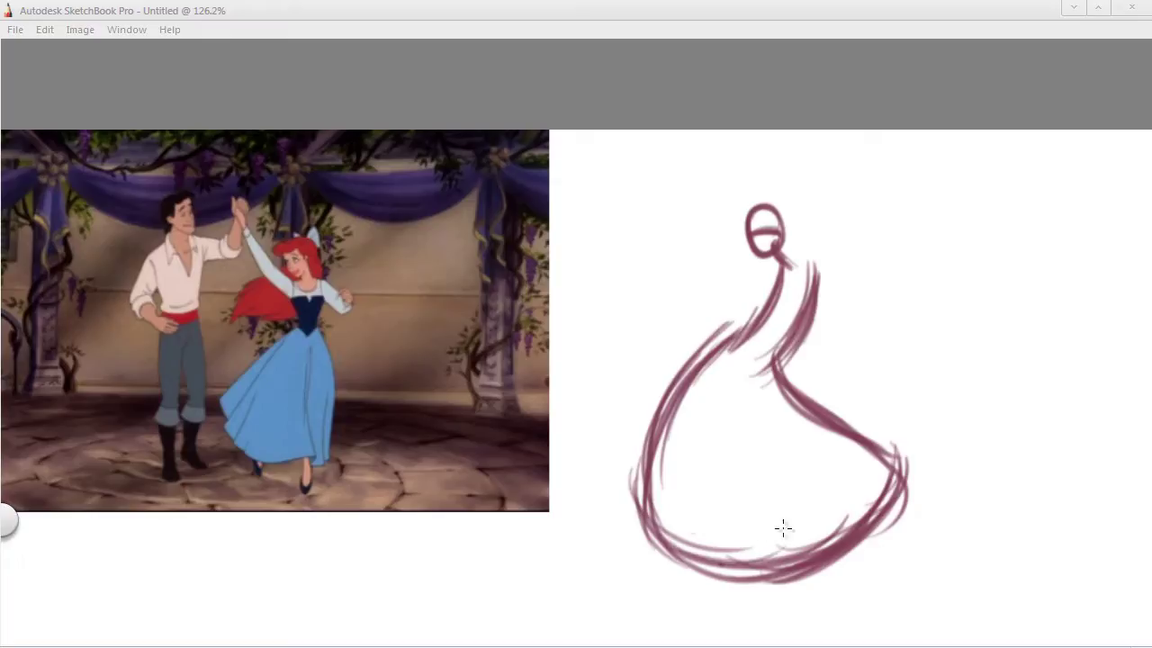
mouse_move(861, 536)
mouse_down()
mouse_move(900, 464)
mouse_move(810, 554)
mouse_up()
- Add a horizontal shoulder line below the neck and an oval for the hips at the waist
key(space)
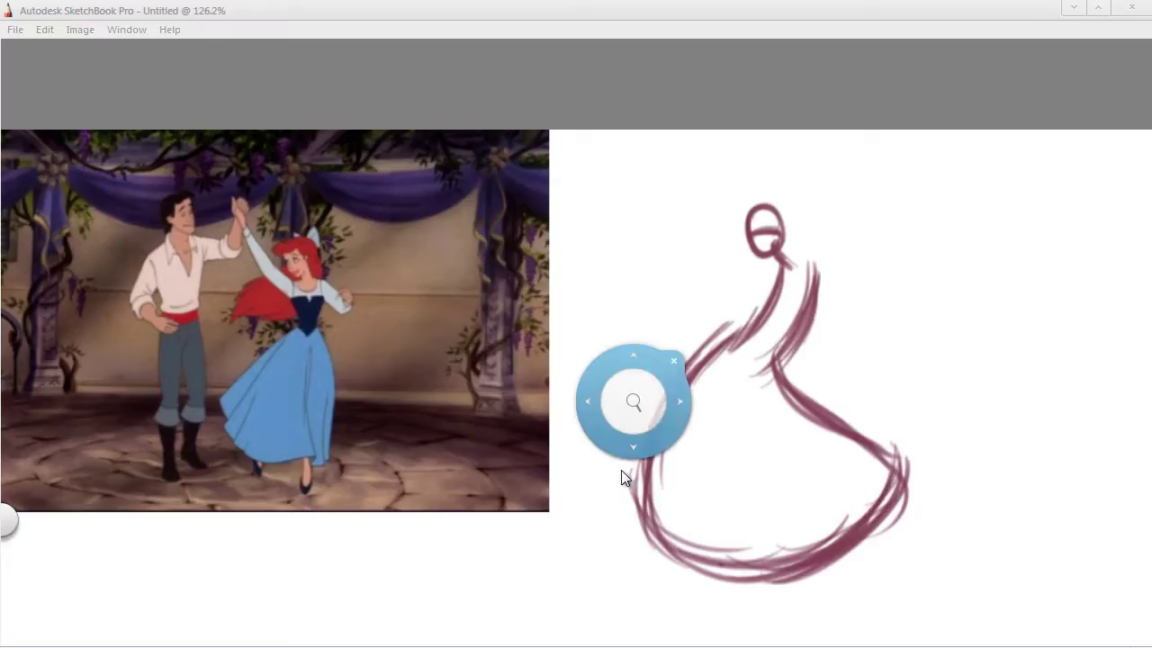
mouse_move(610, 475)
mouse_down()
mouse_move(626, 417)
mouse_move(620, 424)
mouse_up()
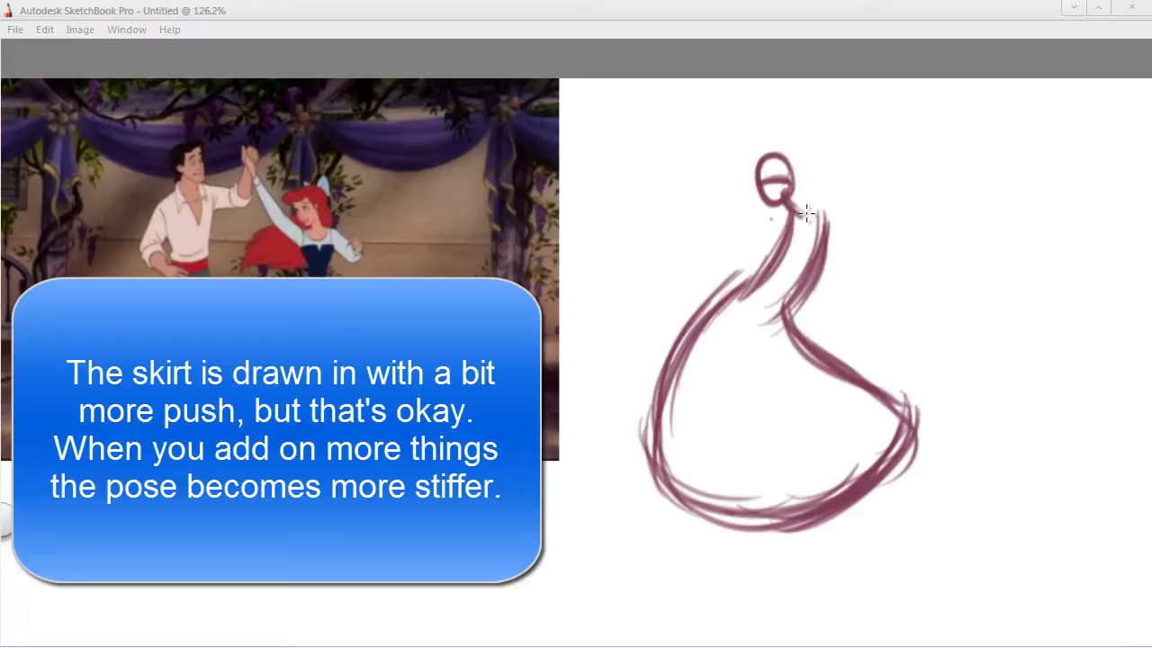
mouse_move(807, 216)
mouse_down()
mouse_move(752, 217)
mouse_move(837, 214)
mouse_move(738, 295)
mouse_up()
drag(767, 247, 732, 299)
- Draw the forward leg from the left of the hip oval diagonally down past the hem, ending in a pointed foot
mouse_move(754, 353)
mouse_down()
mouse_move(747, 324)
mouse_move(760, 300)
mouse_move(733, 349)
mouse_move(751, 426)
mouse_up()
drag(715, 329, 749, 447)
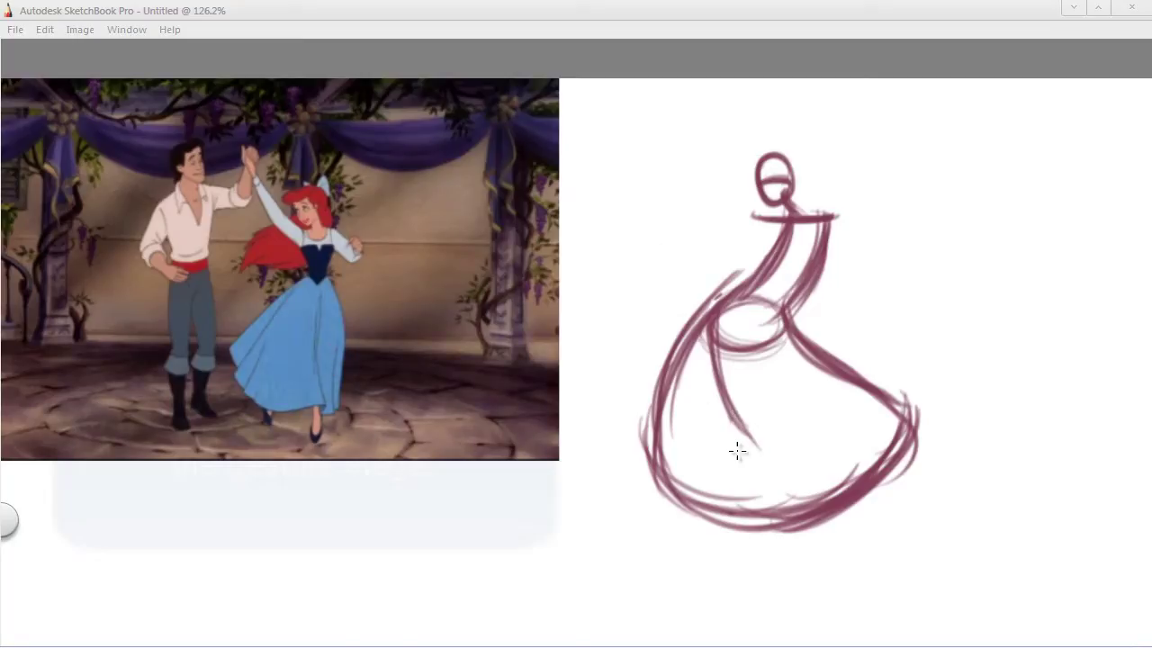
mouse_move(732, 426)
mouse_down()
mouse_move(752, 488)
mouse_move(815, 565)
mouse_up()
drag(737, 416, 818, 567)
drag(751, 448, 842, 594)
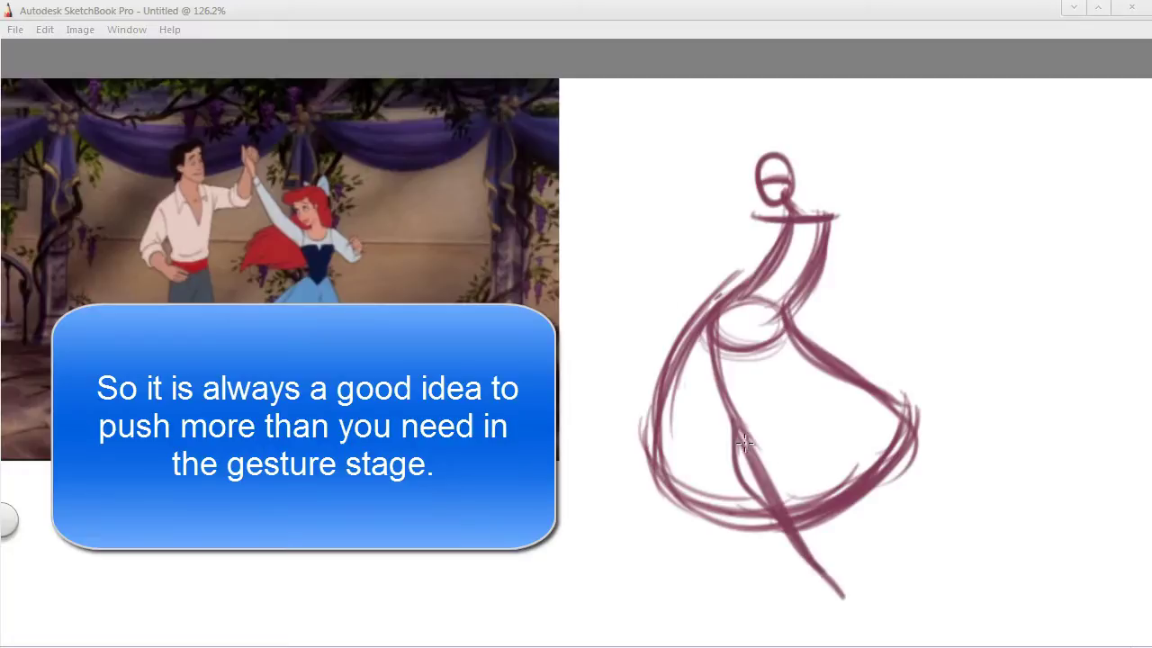
key(space)
drag(637, 482, 641, 430)
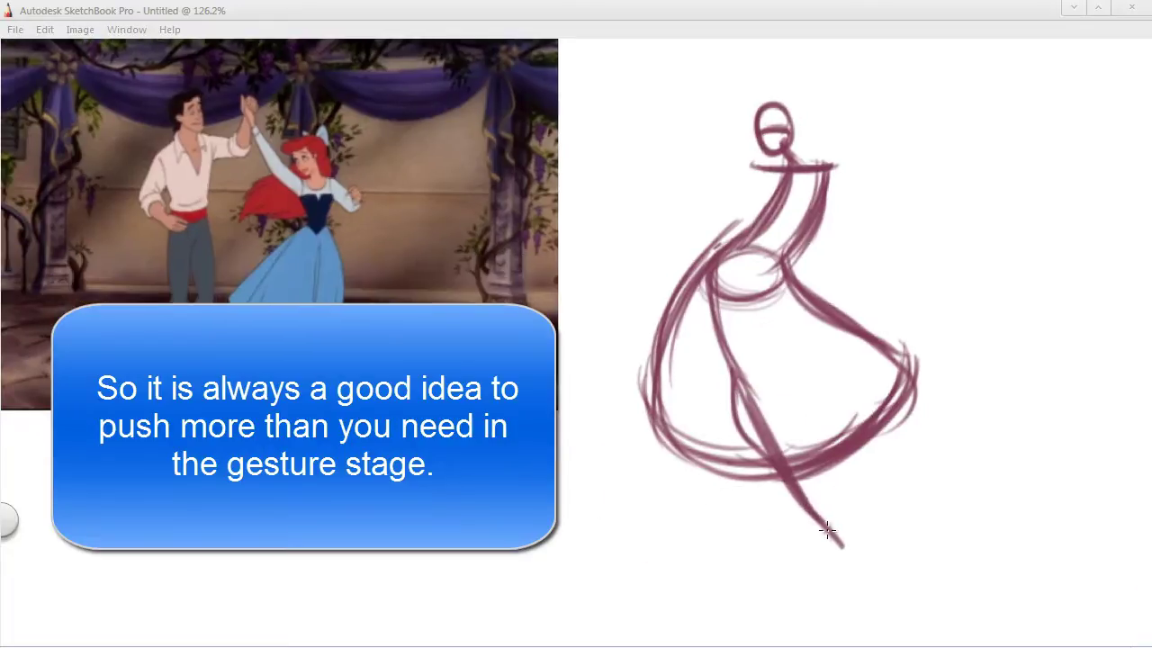
drag(831, 518, 818, 566)
mouse_move(846, 478)
mouse_down()
mouse_move(871, 500)
mouse_move(855, 509)
mouse_move(872, 504)
mouse_move(866, 545)
mouse_move(883, 540)
mouse_move(864, 555)
mouse_up()
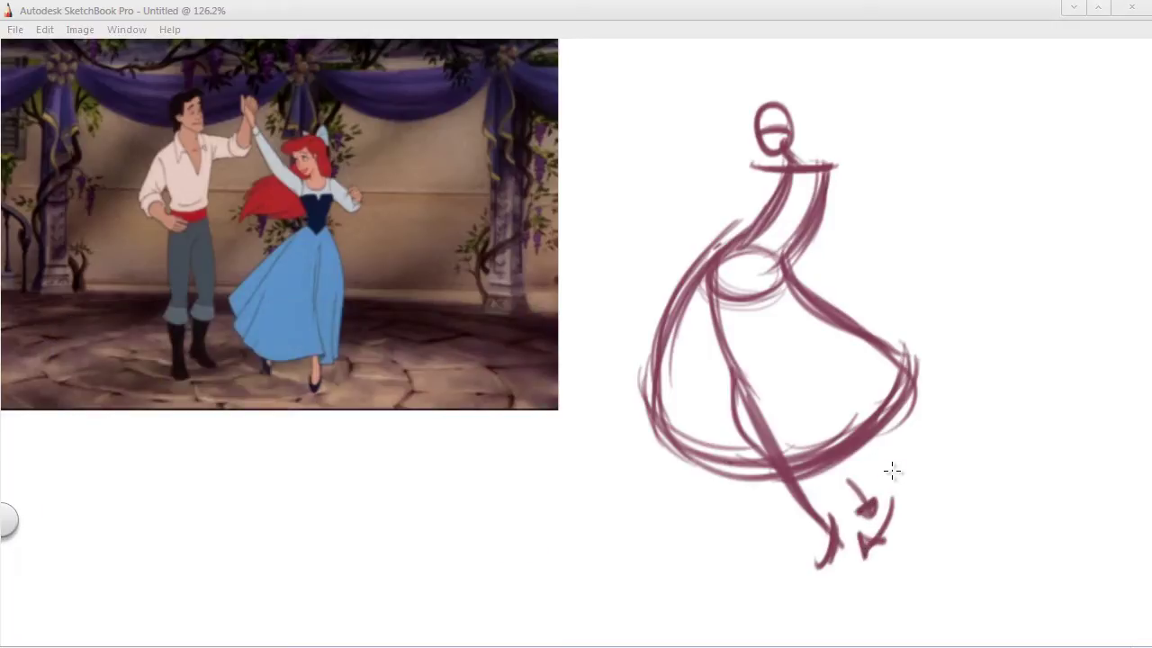
key(ctrl+z)
key(ctrl+z)
key(ctrl+z)
key(ctrl+z)
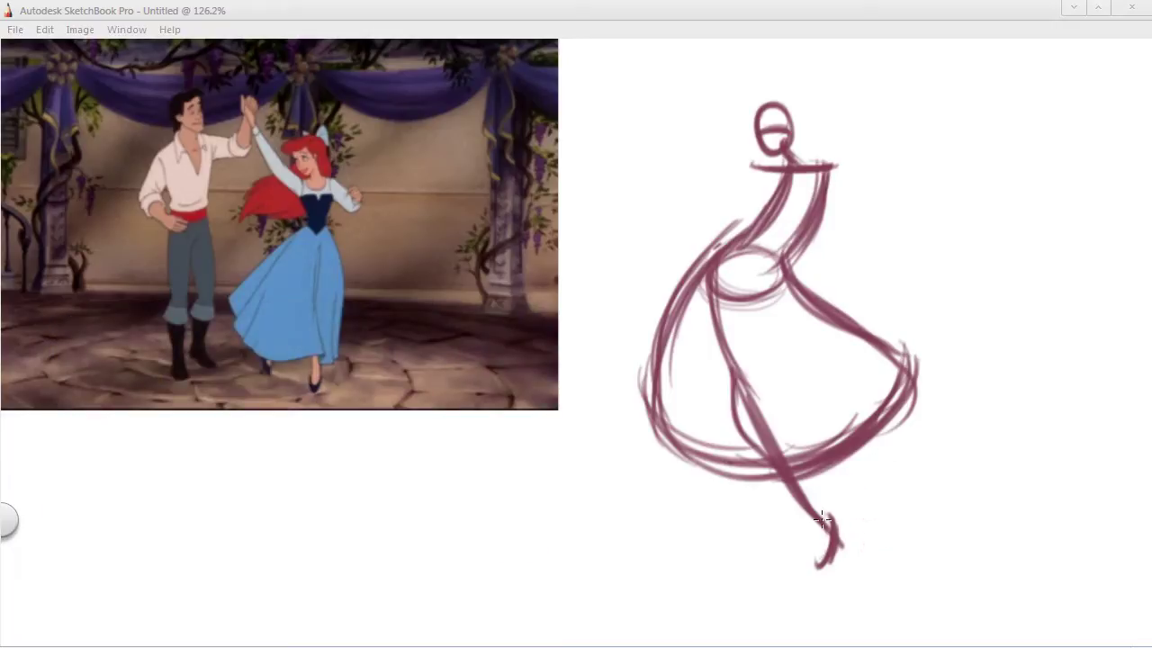
- Draw the back leg crossing behind the forward leg from the right hip to a foot below the hem's left side
mouse_move(780, 282)
mouse_down()
mouse_move(756, 338)
mouse_move(684, 414)
mouse_up()
mouse_move(720, 367)
mouse_down()
mouse_move(680, 448)
mouse_move(678, 432)
mouse_move(681, 491)
mouse_up()
mouse_move(679, 443)
mouse_down()
mouse_move(682, 506)
mouse_move(707, 518)
mouse_up()
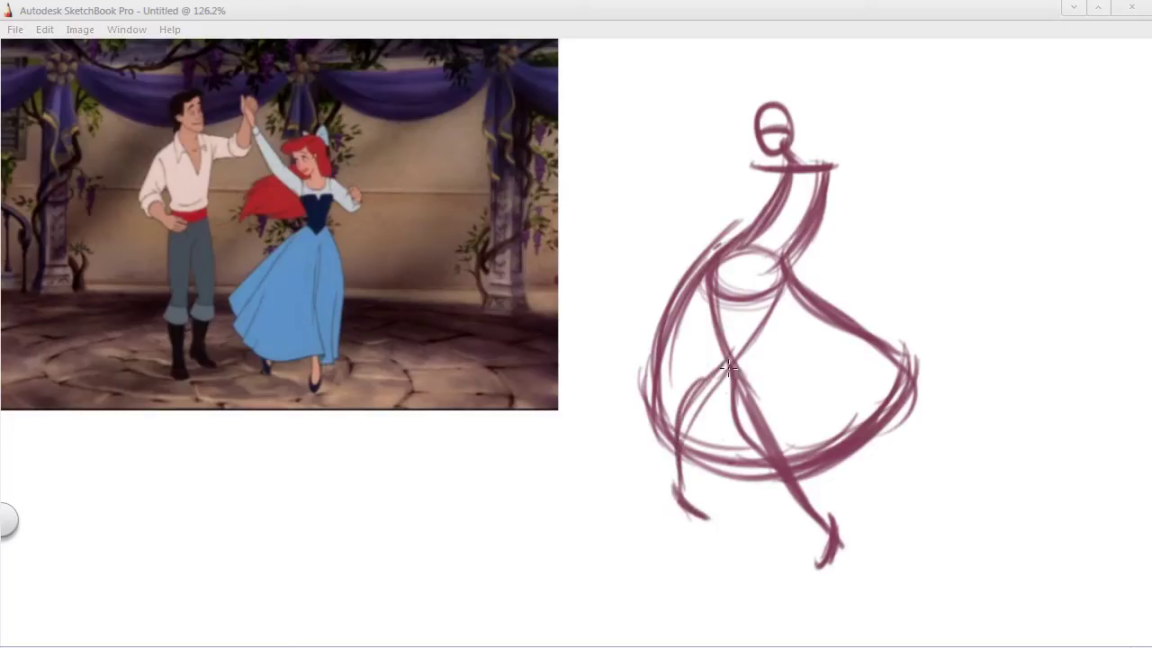
- Sketch slanted ground lines under both feet and a thick horizontal ground line beneath the forward foot
mouse_move(688, 403)
mouse_down()
mouse_move(681, 491)
mouse_move(838, 581)
mouse_up()
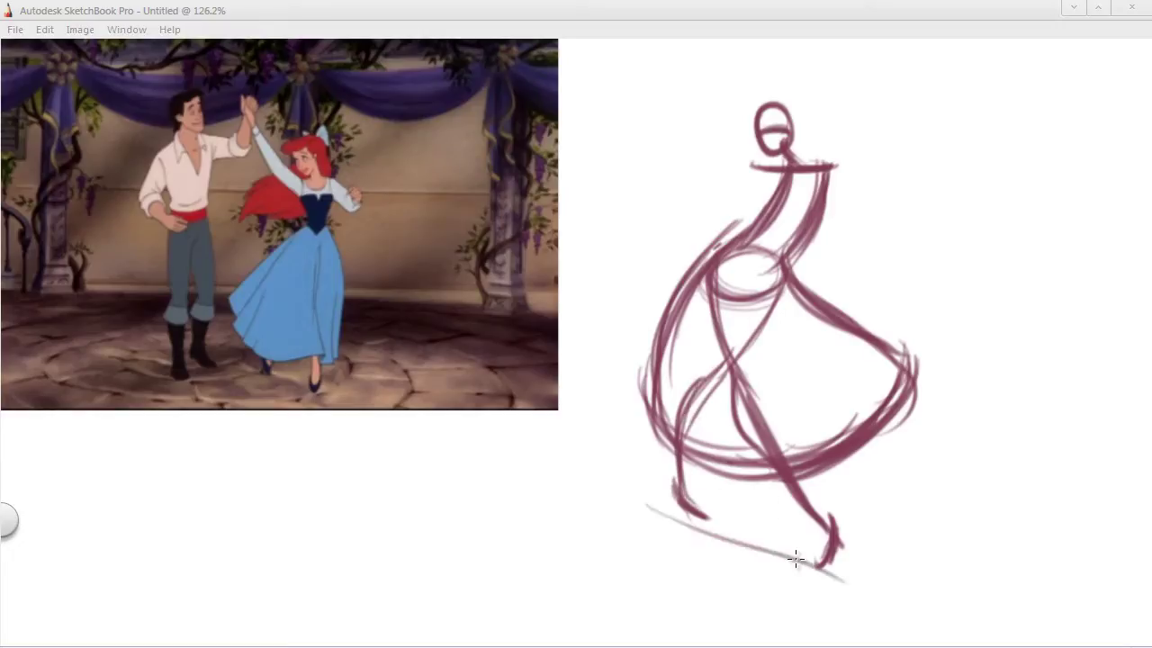
drag(617, 494, 841, 583)
drag(641, 515, 874, 597)
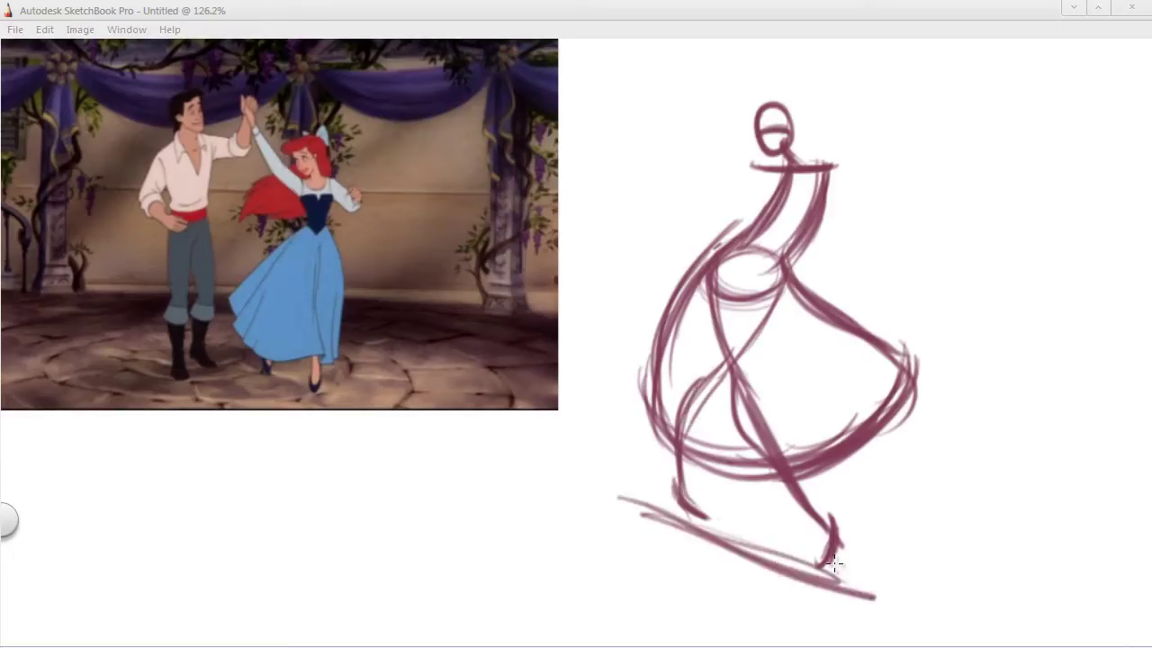
drag(690, 581, 893, 581)
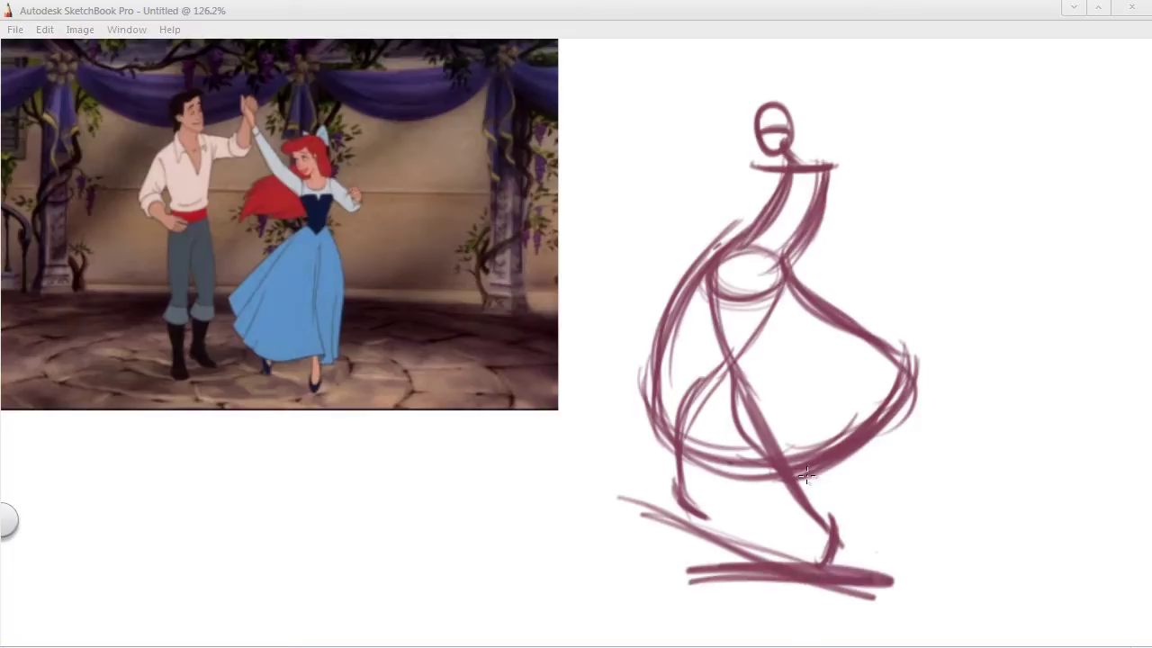
- Draw a curved action line from the middle of the hip oval down along the forward leg to the hem
key(space)
drag(583, 355, 587, 407)
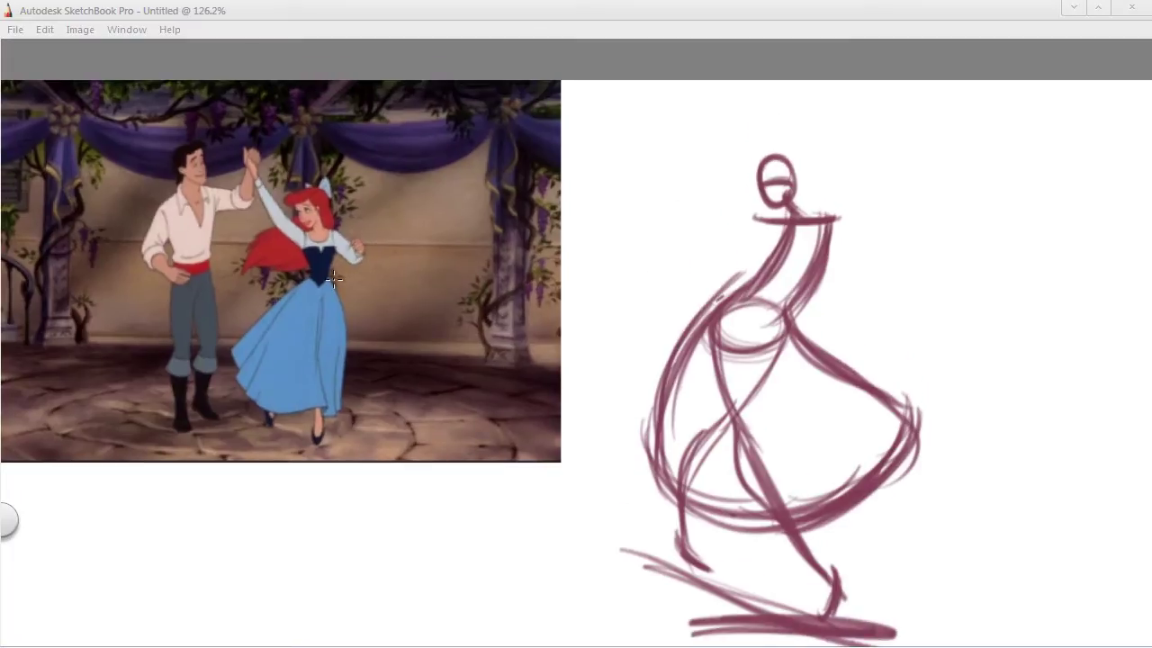
mouse_move(248, 320)
mouse_down()
mouse_move(396, 423)
mouse_move(383, 427)
mouse_up()
key(ctrl+z)
drag(752, 305, 771, 463)
drag(744, 306, 761, 420)
drag(746, 372, 808, 520)
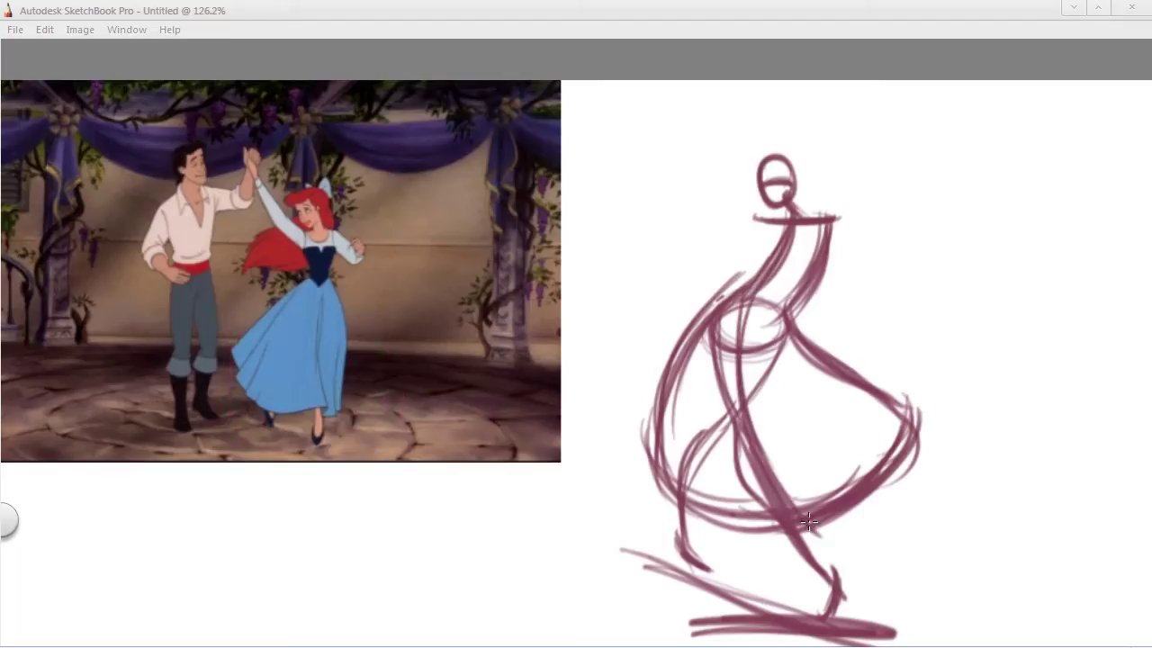
- Push the skirt's hem lower with curved strokes running from its left edge to the forward leg
drag(666, 432, 689, 531)
drag(648, 464, 720, 542)
drag(650, 500, 790, 554)
drag(691, 544, 822, 529)
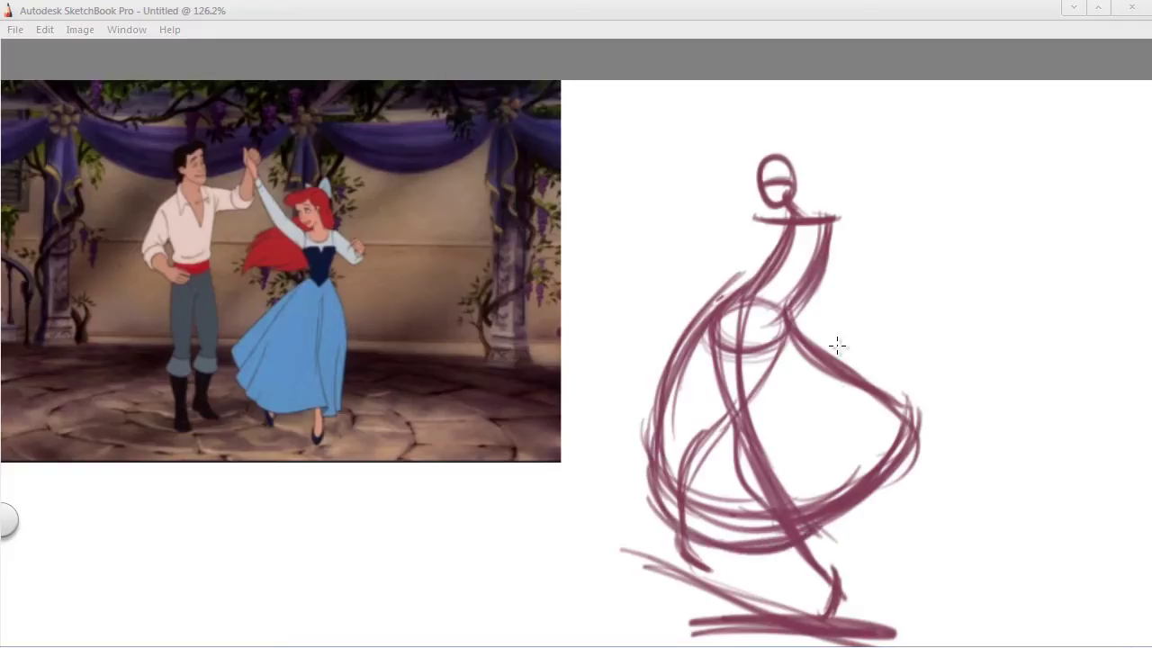
- Reinforce the forward leg's lines from the hip to the hem and thicken the hem toward the skirt's right corner
mouse_move(781, 315)
mouse_down()
mouse_move(882, 411)
mouse_move(913, 410)
mouse_move(891, 459)
mouse_move(836, 482)
mouse_move(842, 510)
mouse_up()
drag(882, 486, 824, 518)
drag(747, 353, 821, 513)
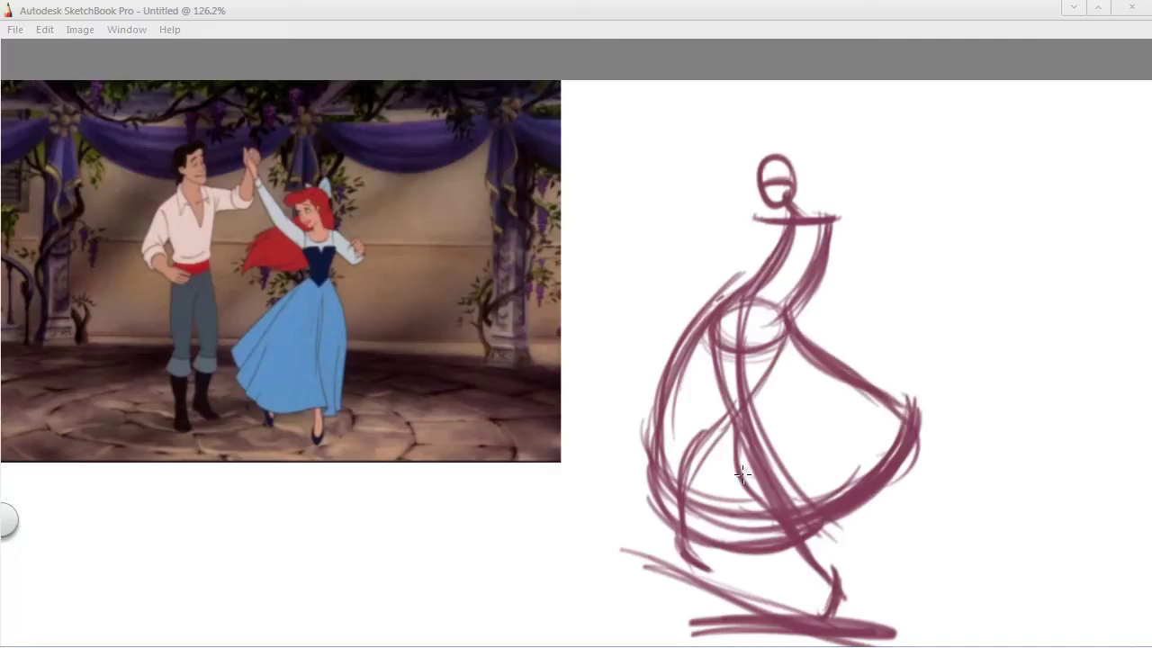
drag(729, 293, 677, 369)
key(space)
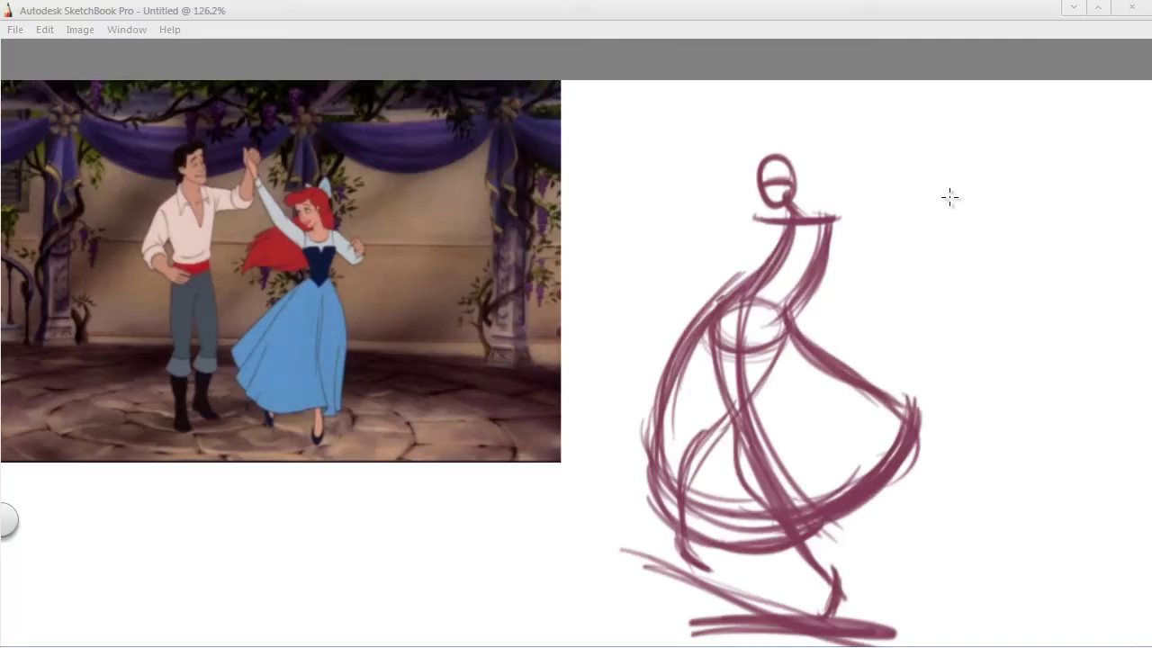
- Draw a zigzag of alternating curved strokes to the right of the figure, following the gesture's flow from head to legs
mouse_move(904, 184)
mouse_down()
mouse_move(936, 180)
mouse_move(909, 200)
mouse_up()
key(ctrl+z)
drag(908, 149, 923, 220)
mouse_move(937, 229)
mouse_down()
mouse_move(956, 235)
mouse_move(904, 306)
mouse_move(995, 381)
mouse_move(955, 458)
mouse_up()
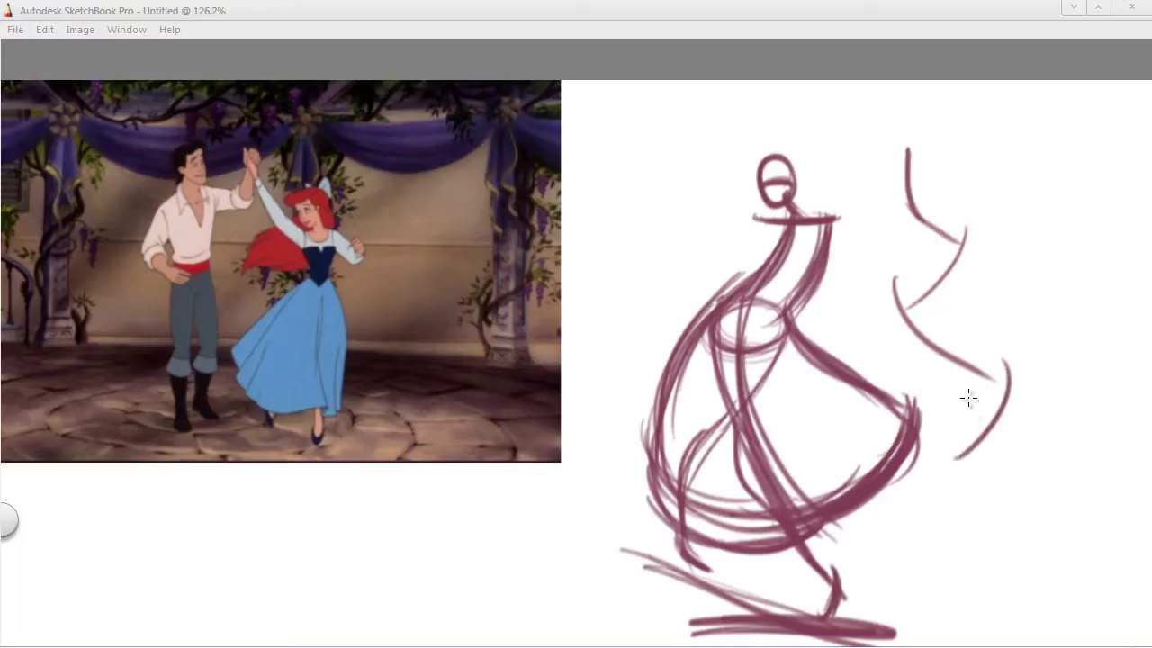
- Add four triangular arrowheads along the zigzag curves to show the flow of force downward
mouse_move(908, 203)
mouse_down()
mouse_move(911, 222)
mouse_move(927, 225)
mouse_move(929, 190)
mouse_move(922, 211)
mouse_up()
key(ctrl+z)
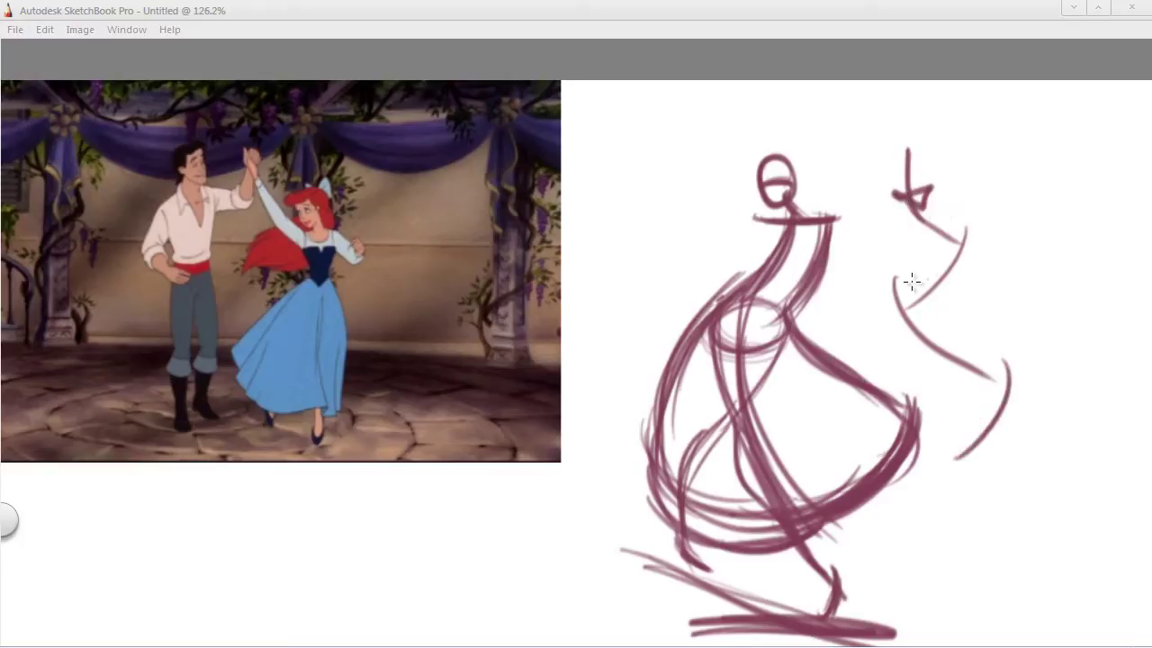
drag(949, 281, 922, 267)
mouse_move(962, 333)
mouse_down()
mouse_move(928, 347)
mouse_move(963, 369)
mouse_up()
drag(968, 432, 951, 466)
drag(951, 466, 988, 463)
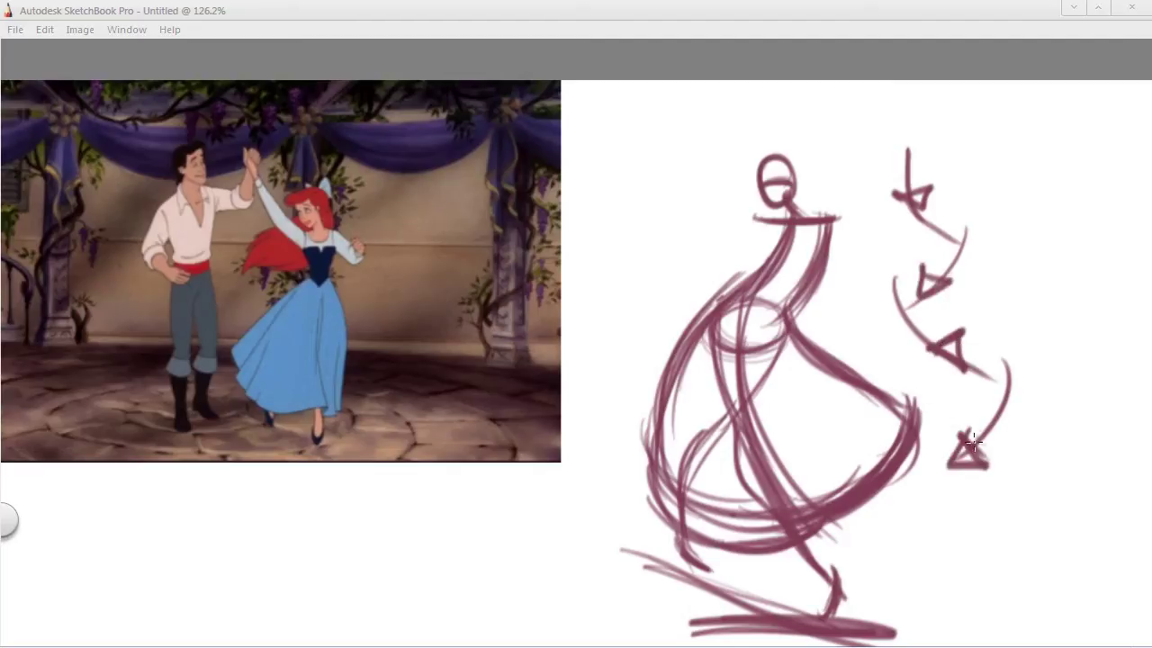
- Examine the dancing woman's head and pose up close in the reference image
key(space)
drag(285, 392, 490, 429)
drag(524, 378, 547, 294)
drag(411, 421, 439, 473)
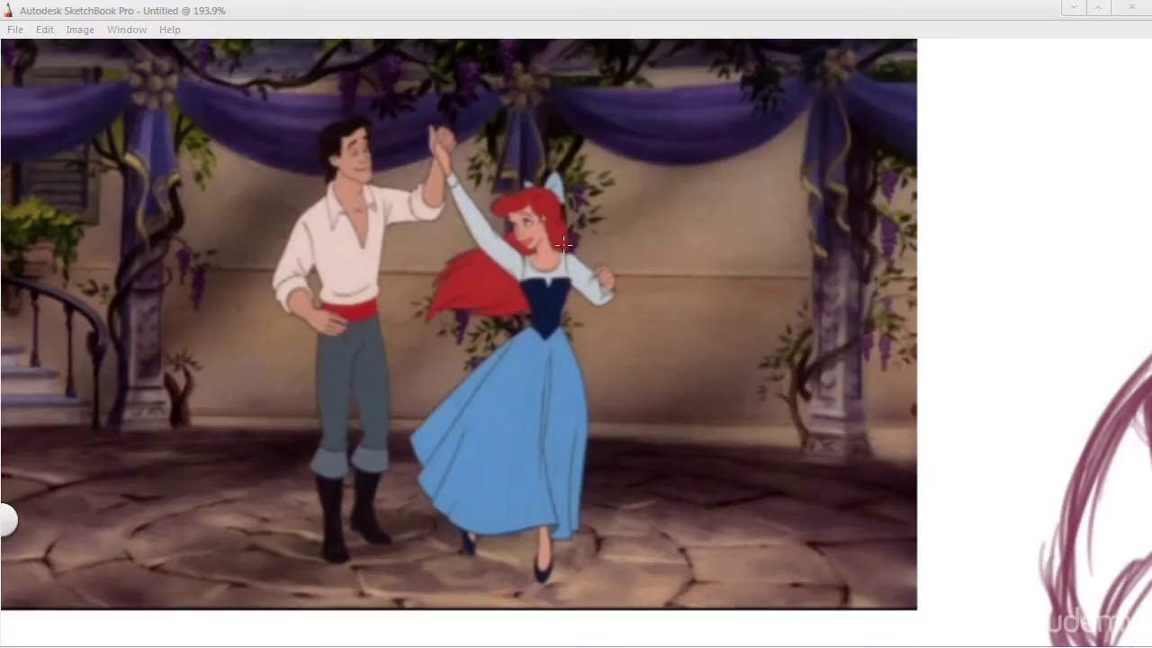
key(space)
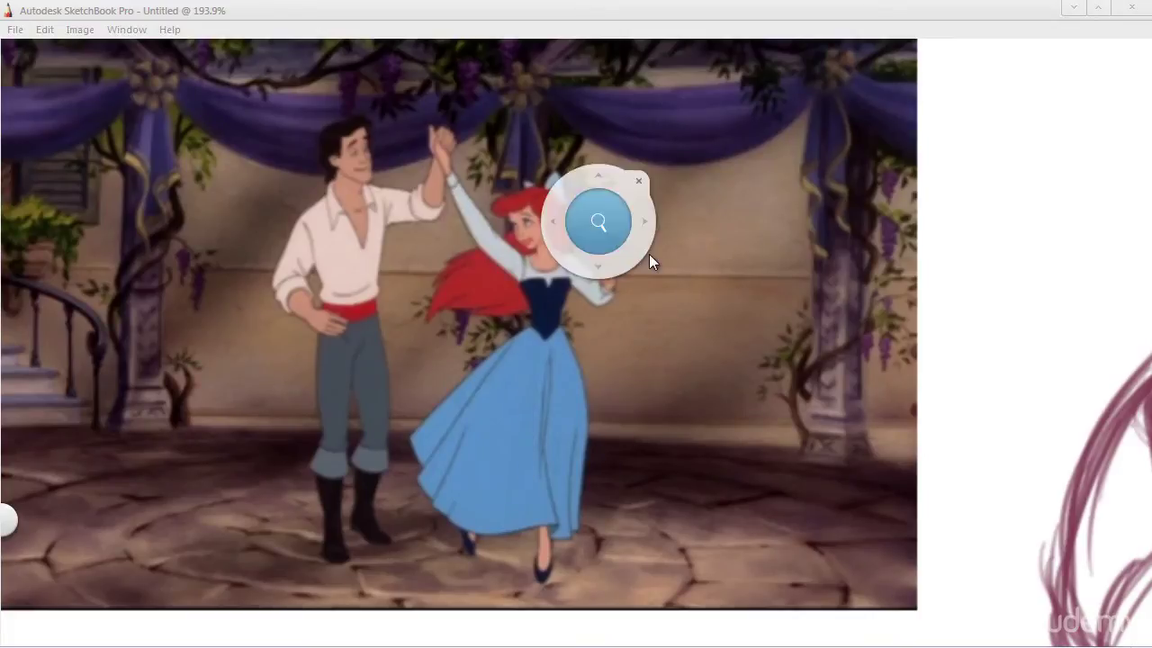
mouse_move(653, 260)
mouse_down()
mouse_move(619, 405)
mouse_move(315, 312)
mouse_up()
drag(538, 257, 599, 270)
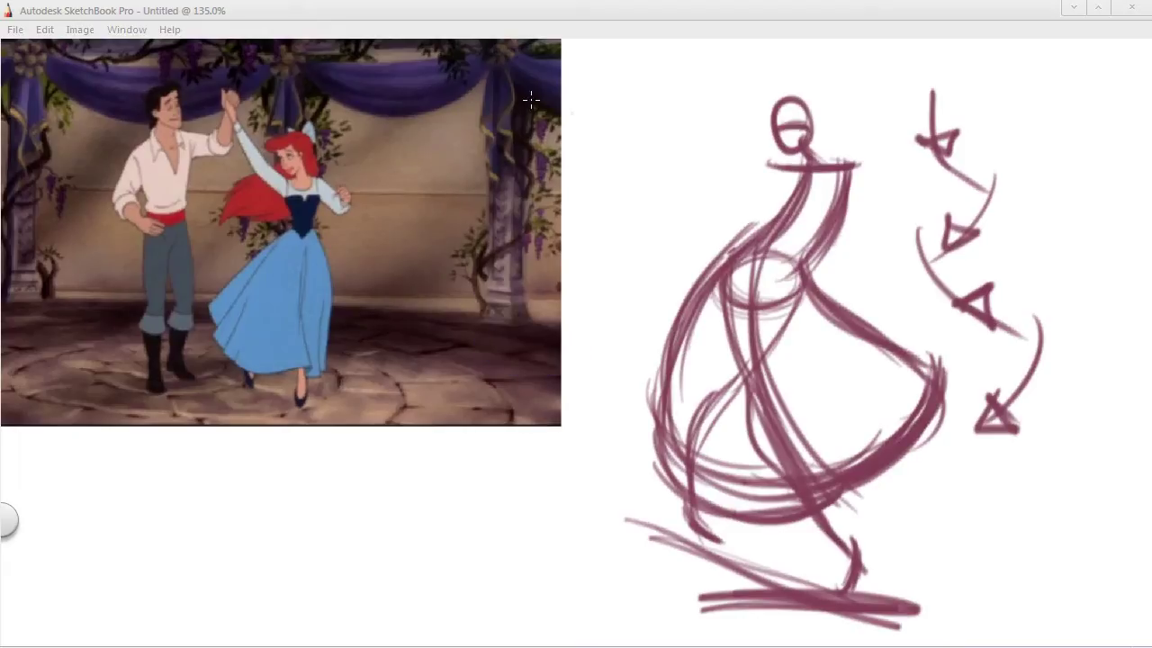
mouse_move(746, 214)
mouse_down()
mouse_move(434, 207)
mouse_move(450, 216)
mouse_up()
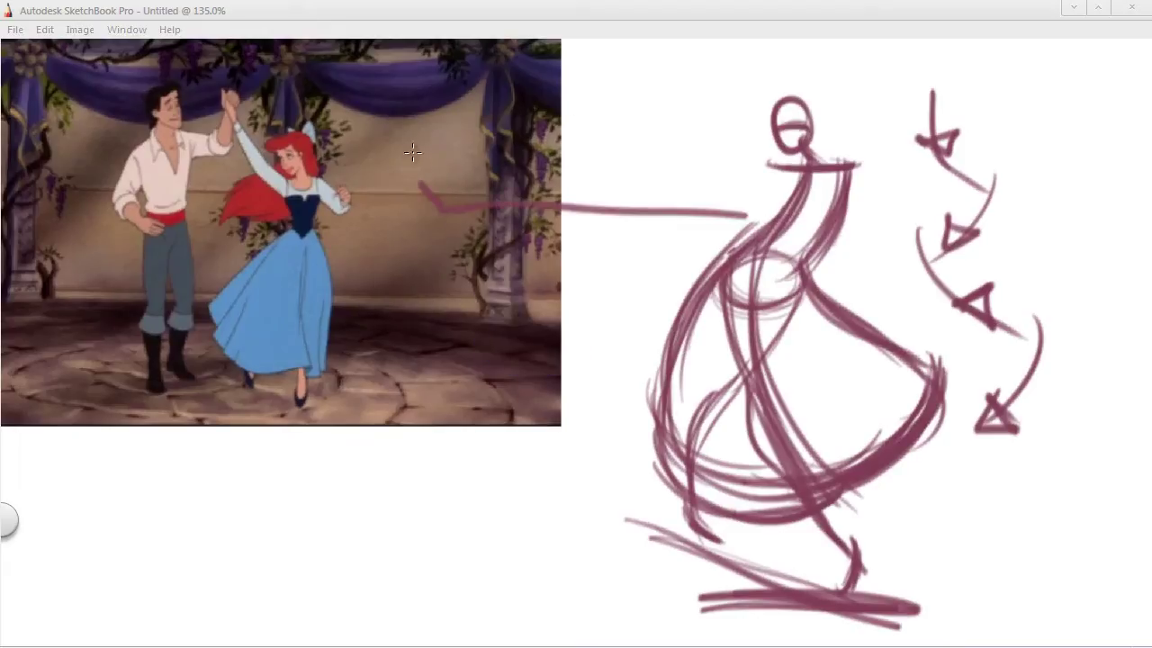
drag(417, 152, 447, 174)
key(ctrl+z)
key(ctrl+z)
key(ctrl+z)
- Darken the head oval and draw a tilted centre line through it that extends above the head
key(space)
drag(334, 385, 450, 458)
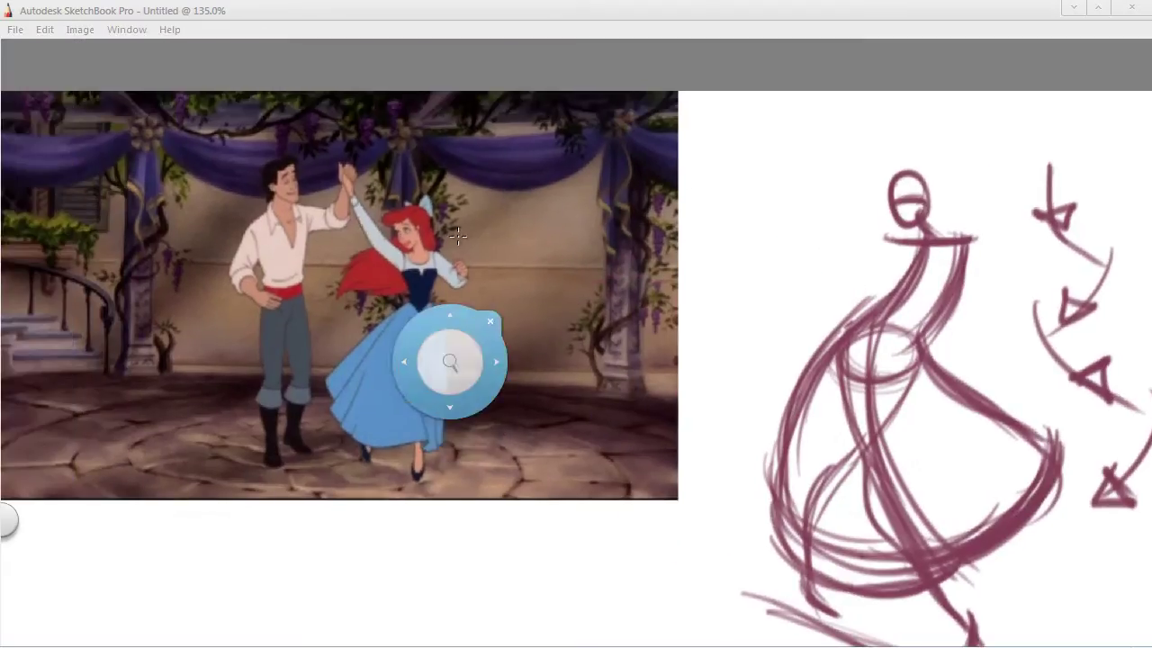
drag(601, 430, 447, 390)
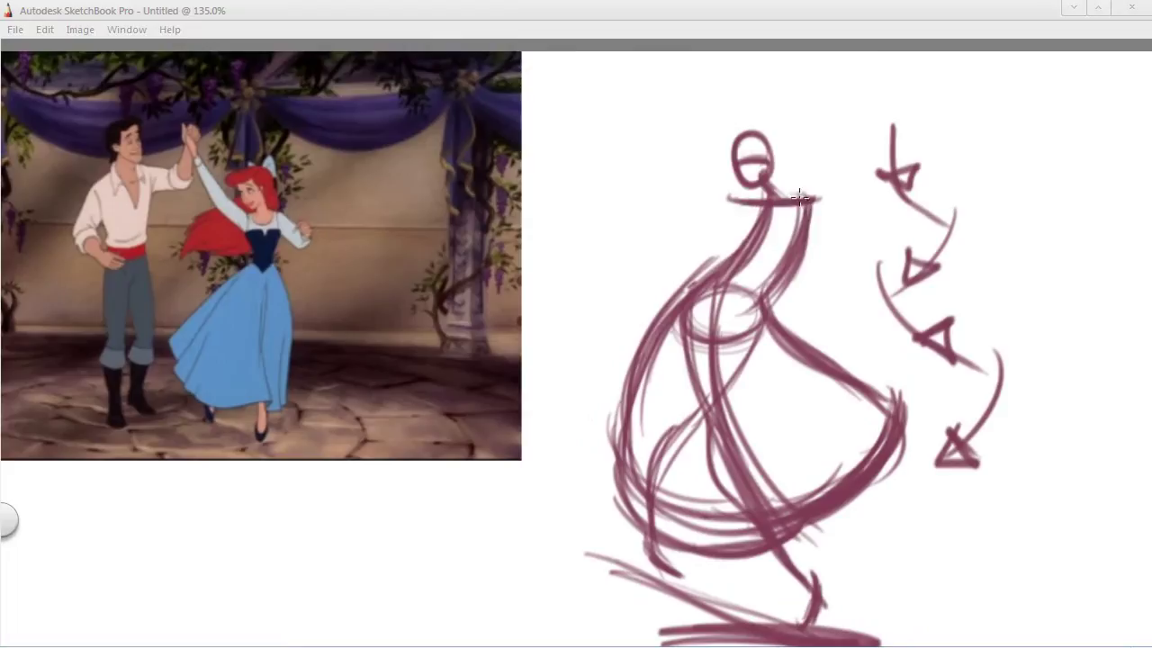
mouse_move(771, 165)
mouse_down()
mouse_move(739, 176)
mouse_move(768, 165)
mouse_up()
mouse_move(736, 112)
mouse_down()
mouse_move(762, 186)
mouse_move(735, 166)
mouse_move(762, 164)
mouse_up()
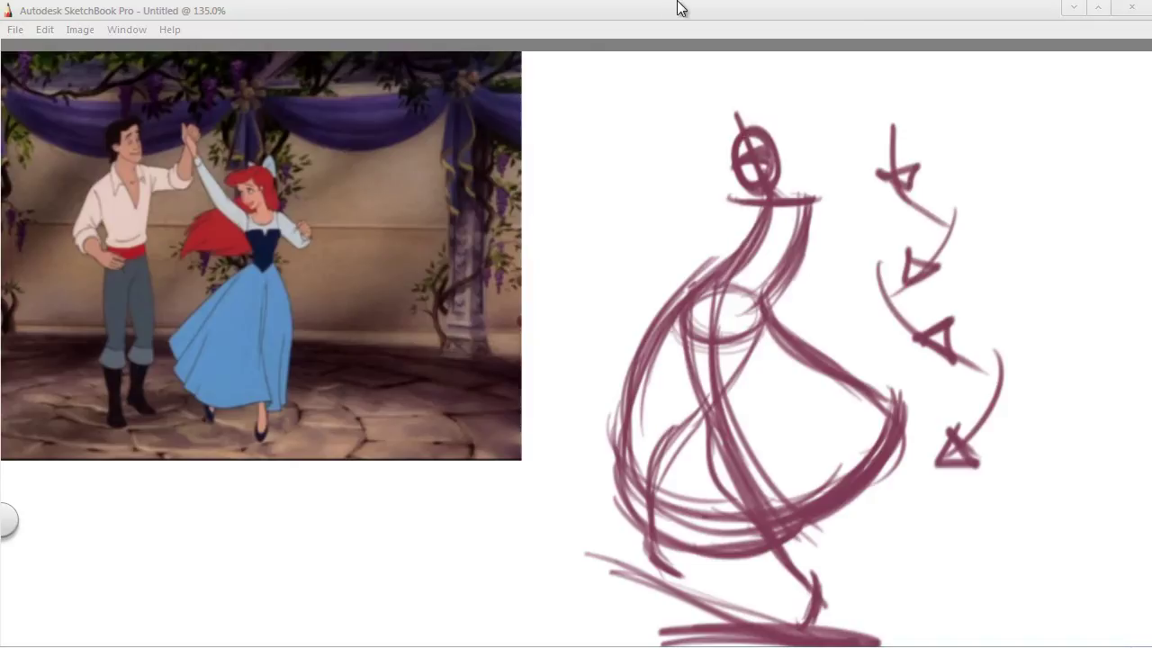
- Choose a darker shade of the current purple and mark the right end of the shoulder line
scroll(756, 135, up, 2)
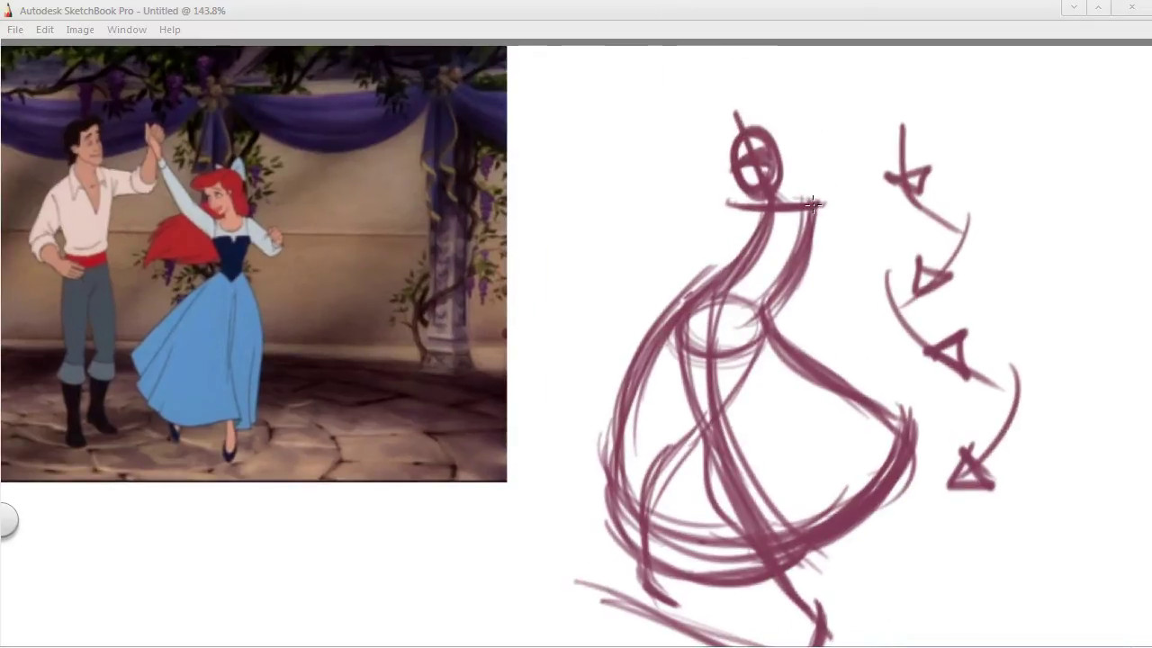
scroll(846, 205, up, 1)
scroll(842, 198, down, 1)
key(Tab)
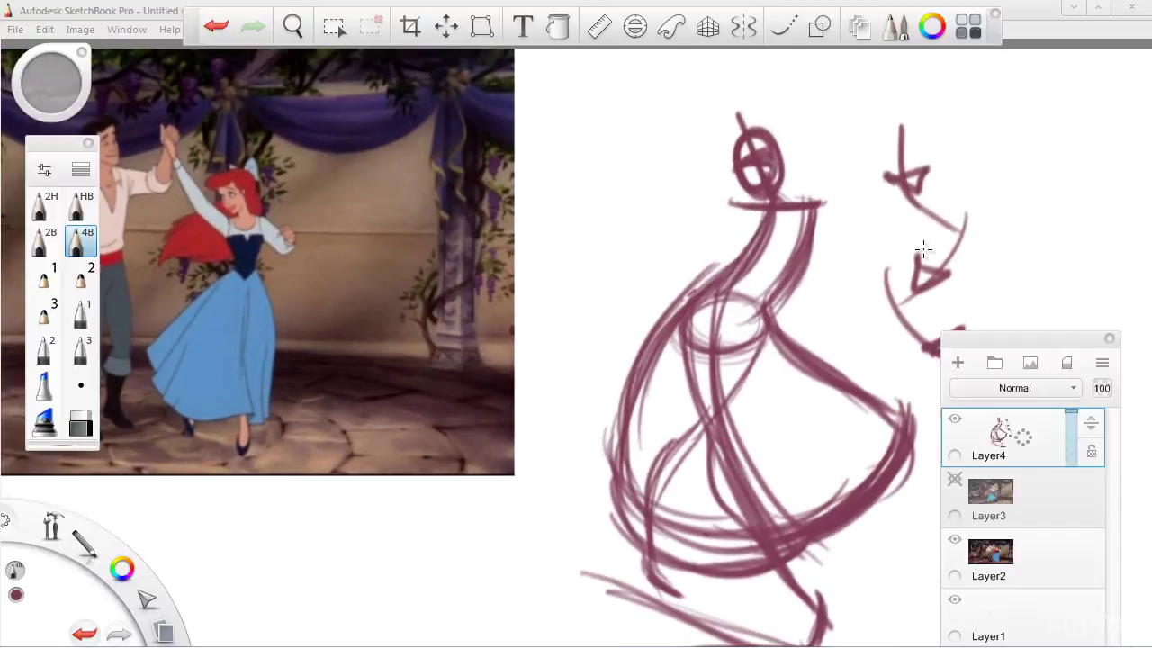
click(934, 24)
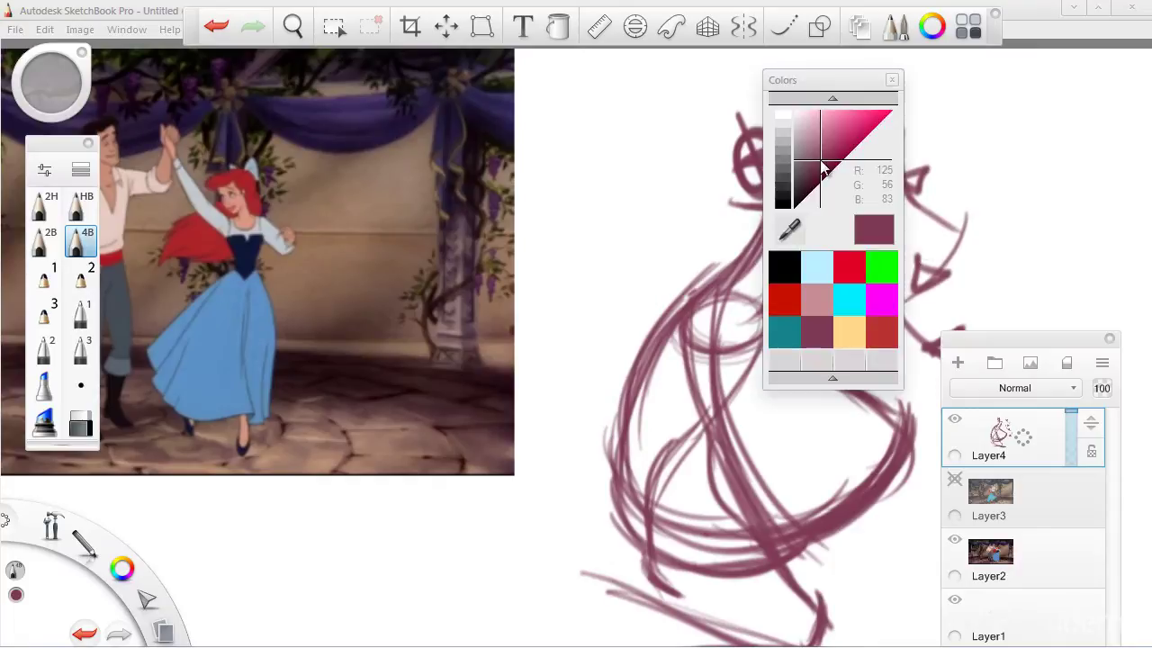
mouse_move(822, 163)
mouse_down()
mouse_move(877, 161)
mouse_move(812, 181)
mouse_move(815, 210)
mouse_up()
key(Tab)
key(ctrl+z)
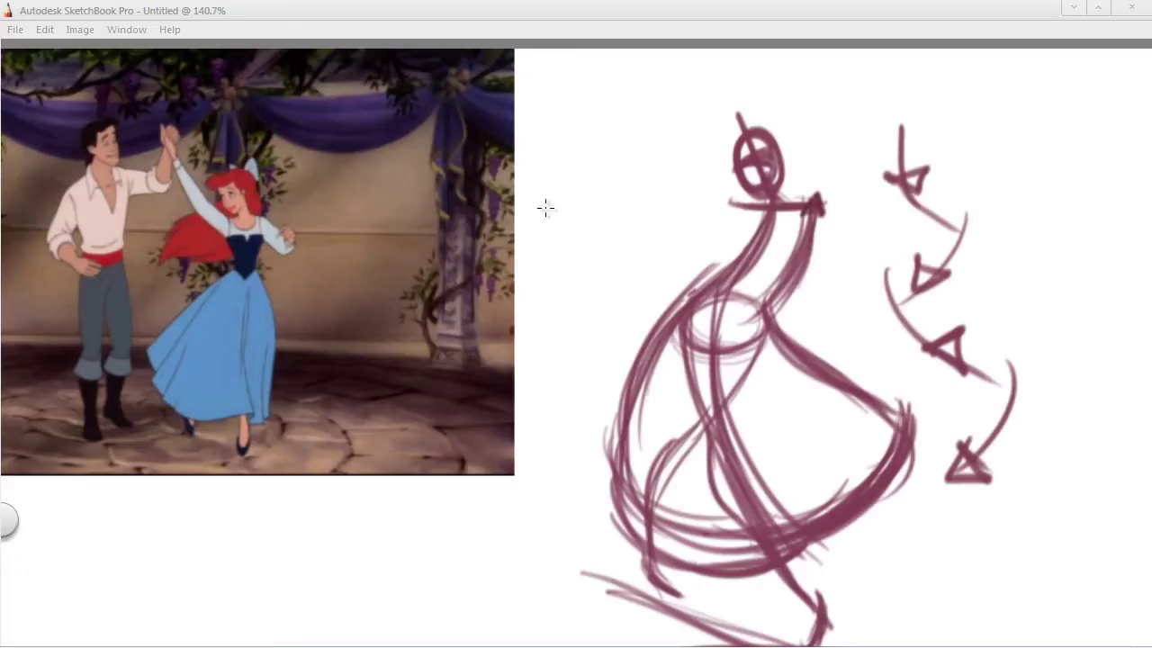
mouse_move(572, 217)
mouse_down()
mouse_move(638, 120)
mouse_move(622, 144)
mouse_up()
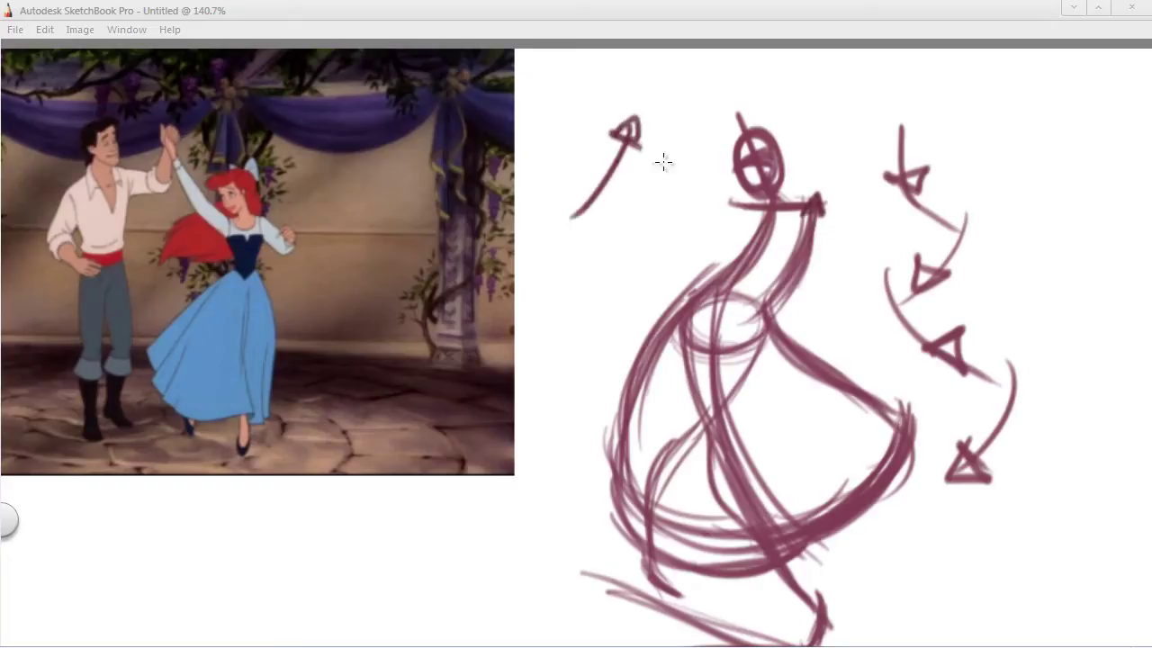
key(ctrl+z)
key(ctrl+z)
- Draw the bent arm from the right shoulder to a fist with sketched fingers, plus a separate fist study left of the head
mouse_move(803, 206)
mouse_down()
mouse_move(831, 211)
mouse_move(816, 187)
mouse_move(840, 265)
mouse_move(818, 233)
mouse_move(851, 253)
mouse_move(846, 230)
mouse_move(840, 261)
mouse_move(864, 239)
mouse_up()
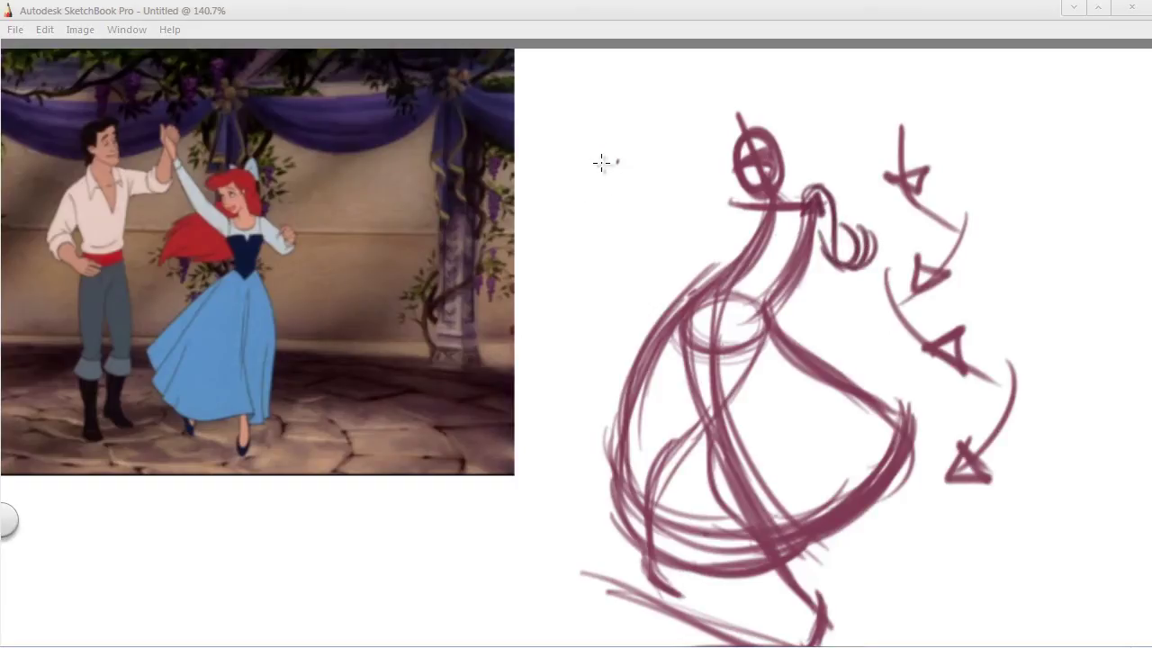
mouse_move(597, 153)
mouse_down()
mouse_move(627, 157)
mouse_move(603, 148)
mouse_move(590, 171)
mouse_move(606, 173)
mouse_move(588, 172)
mouse_move(622, 180)
mouse_move(619, 189)
mouse_move(637, 147)
mouse_move(610, 142)
mouse_move(629, 179)
mouse_move(607, 187)
mouse_move(590, 165)
mouse_move(637, 170)
mouse_up()
mouse_move(873, 204)
mouse_down()
mouse_move(837, 218)
mouse_move(844, 241)
mouse_move(874, 254)
mouse_move(866, 260)
mouse_move(876, 235)
mouse_move(851, 221)
mouse_move(846, 202)
mouse_move(848, 237)
mouse_up()
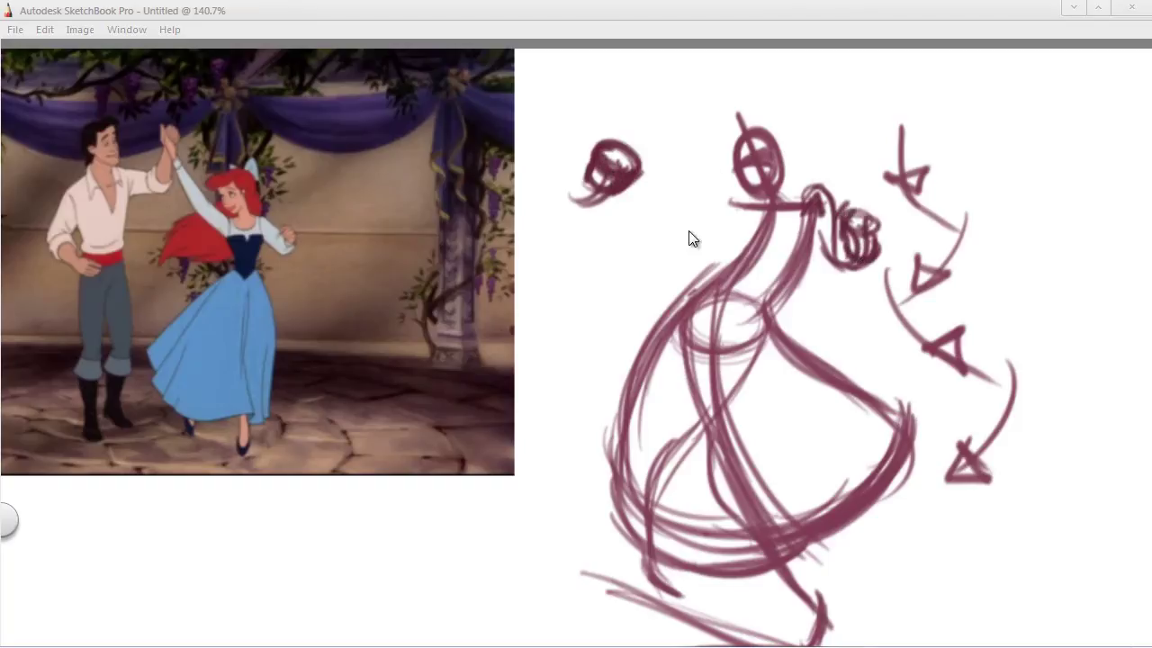
- Remove the separate fist study to the left of the head
key(space)
drag(666, 311, 720, 340)
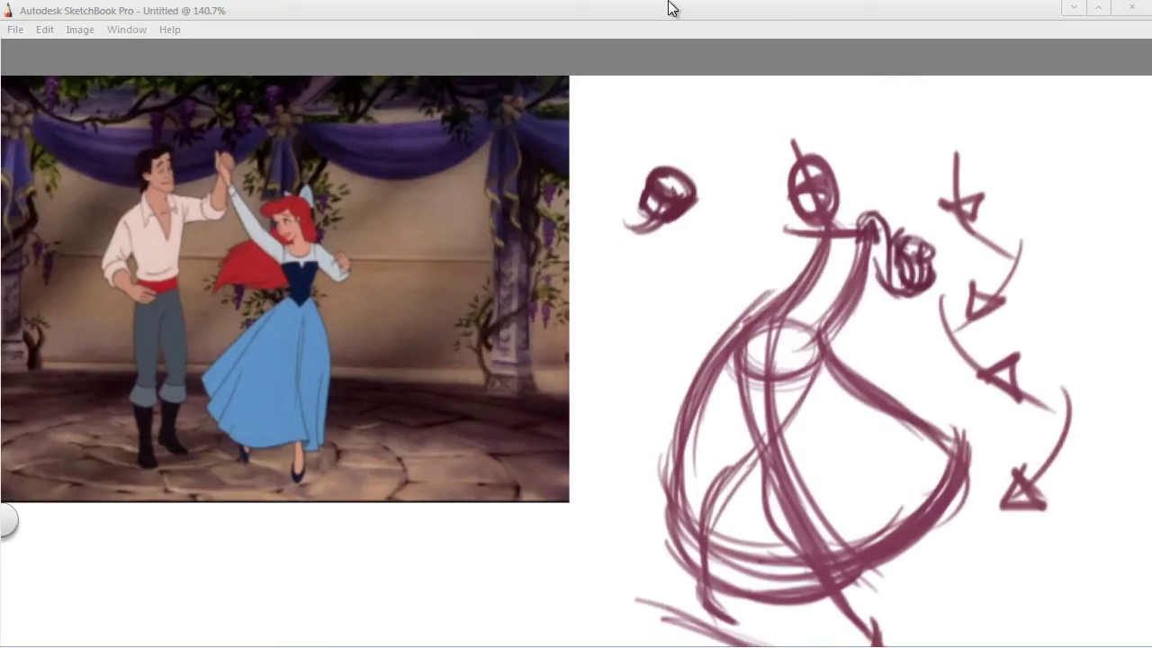
mouse_move(646, 180)
mouse_down()
mouse_move(642, 210)
mouse_move(656, 193)
mouse_move(652, 169)
mouse_move(640, 236)
mouse_move(650, 229)
mouse_move(620, 232)
mouse_move(657, 218)
mouse_up()
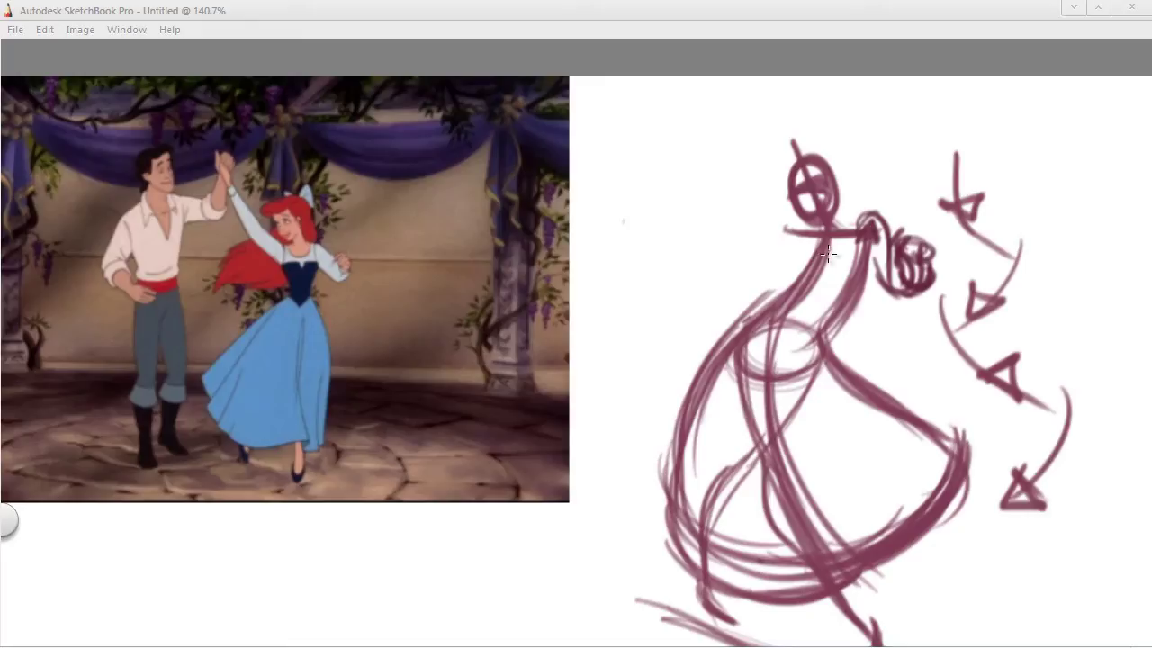
- Draw the raised arm curving from the left shoulder up to a small pointed hand and connect it to the torso
drag(749, 187, 788, 227)
drag(717, 121, 746, 175)
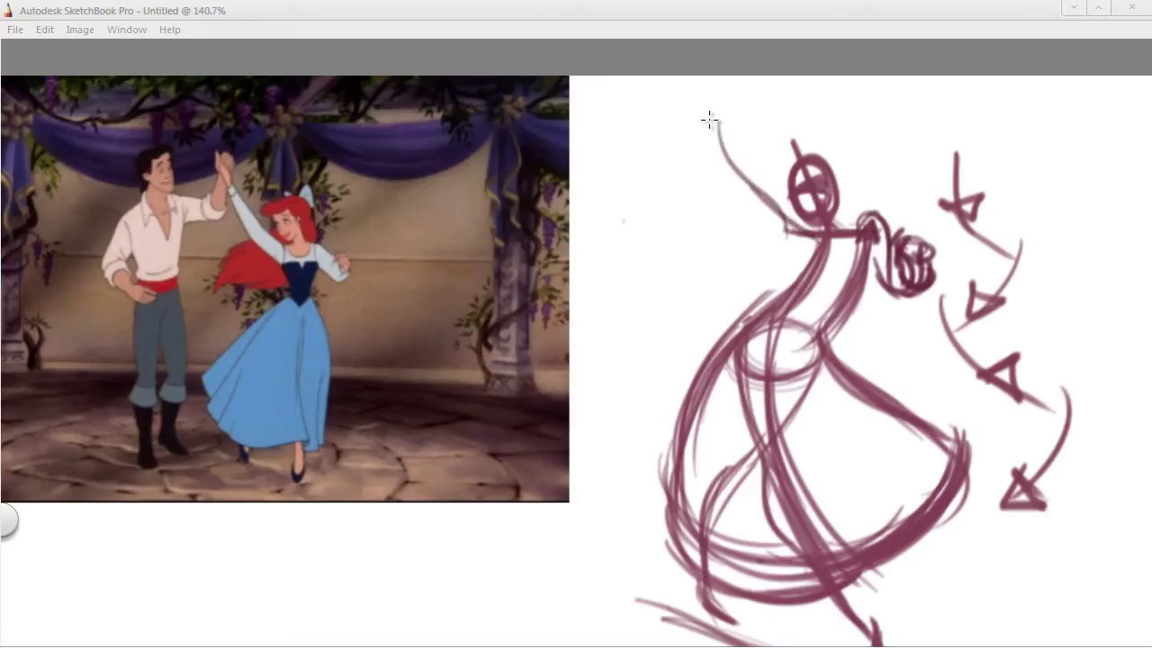
mouse_move(701, 136)
mouse_down()
mouse_move(729, 131)
mouse_move(814, 250)
mouse_up()
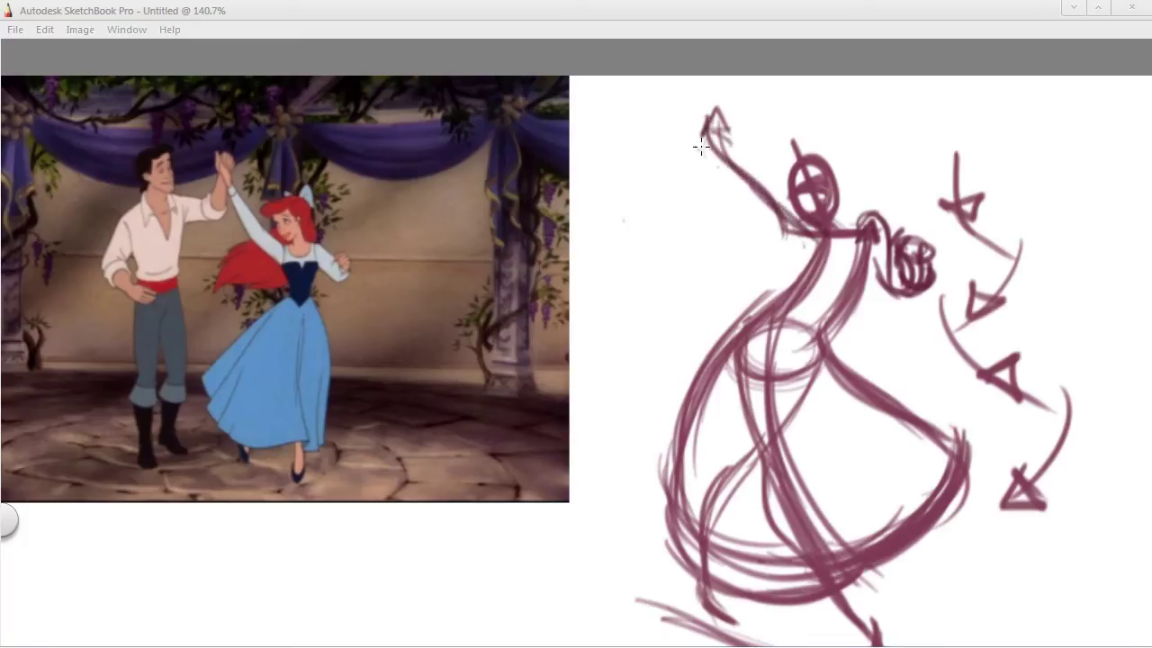
drag(700, 141, 780, 247)
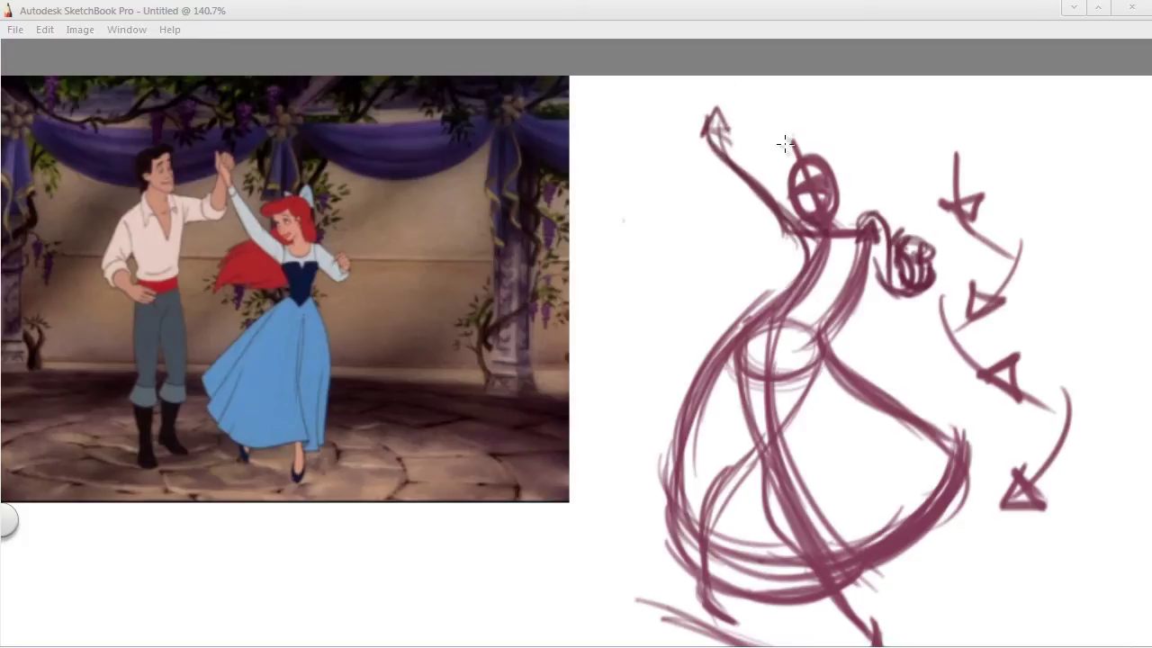
- Sketch the curled fringe and hair volume around the head, then a long curved strand sweeping out to the left
mouse_move(779, 142)
mouse_down()
mouse_move(813, 159)
mouse_move(798, 172)
mouse_move(839, 171)
mouse_move(872, 215)
mouse_move(798, 211)
mouse_move(790, 153)
mouse_move(843, 175)
mouse_move(840, 162)
mouse_move(798, 193)
mouse_move(830, 230)
mouse_up()
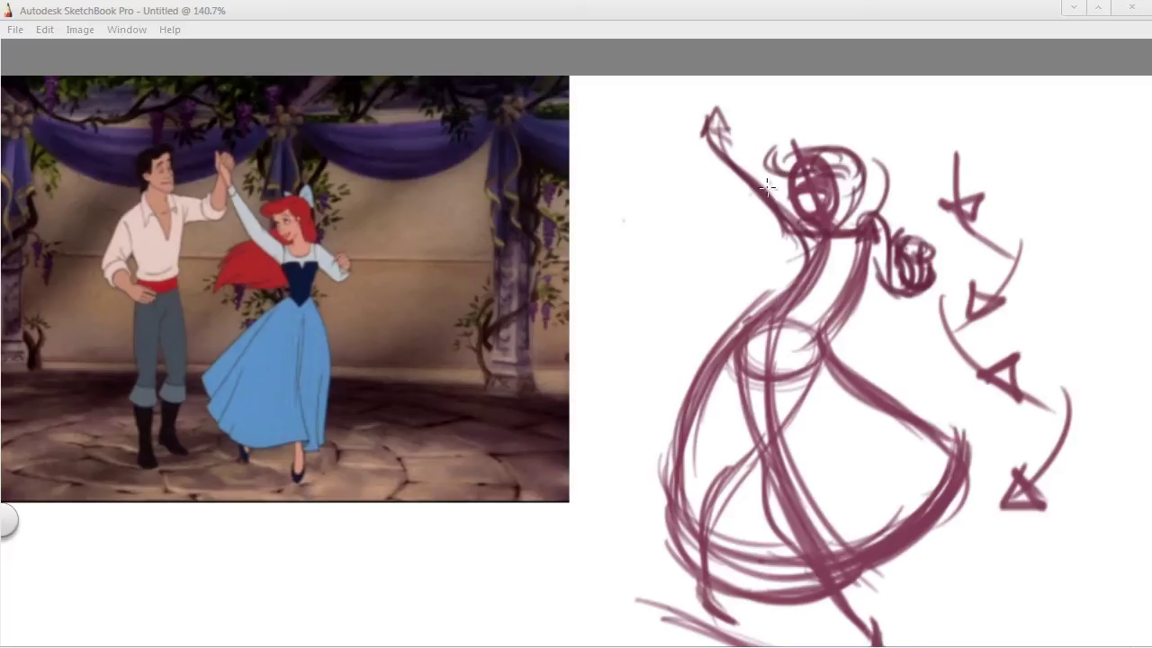
drag(789, 178, 616, 269)
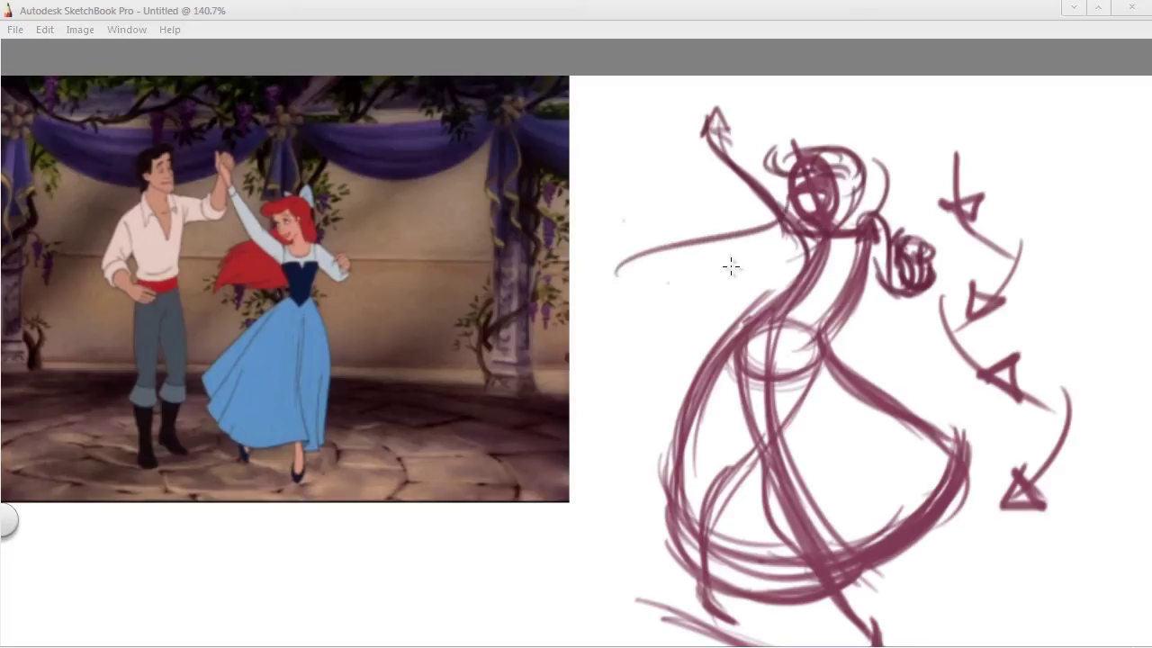
key(space)
drag(583, 417, 625, 375)
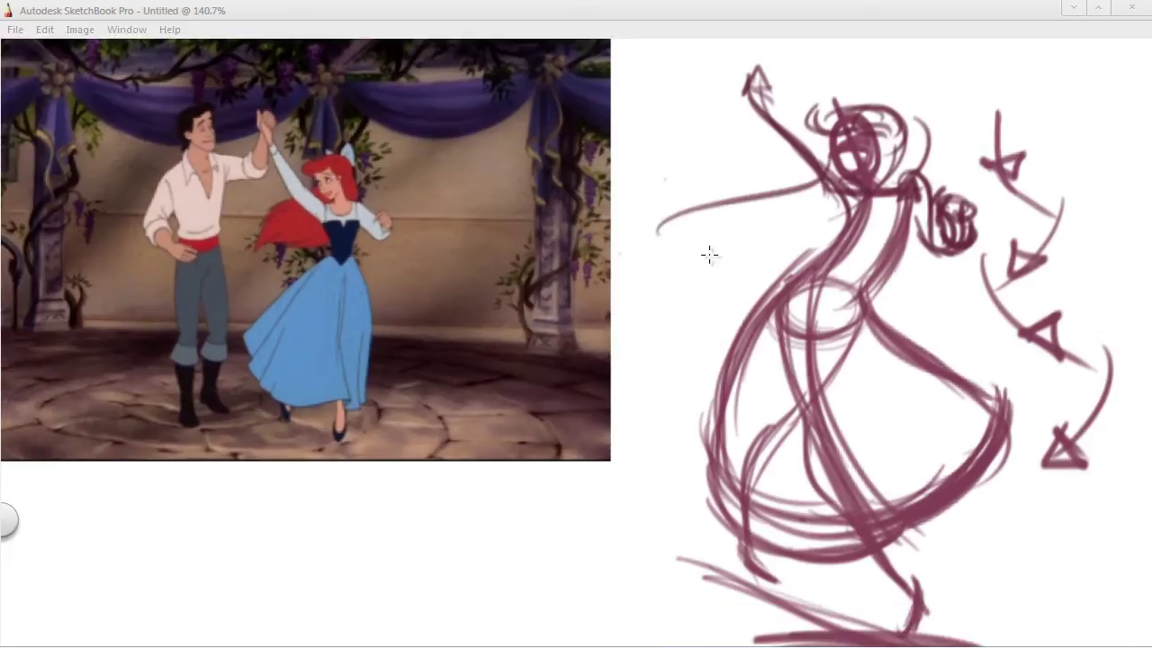
mouse_move(746, 275)
mouse_down()
mouse_move(672, 336)
mouse_move(676, 326)
mouse_move(676, 381)
mouse_move(720, 353)
mouse_move(675, 340)
mouse_up()
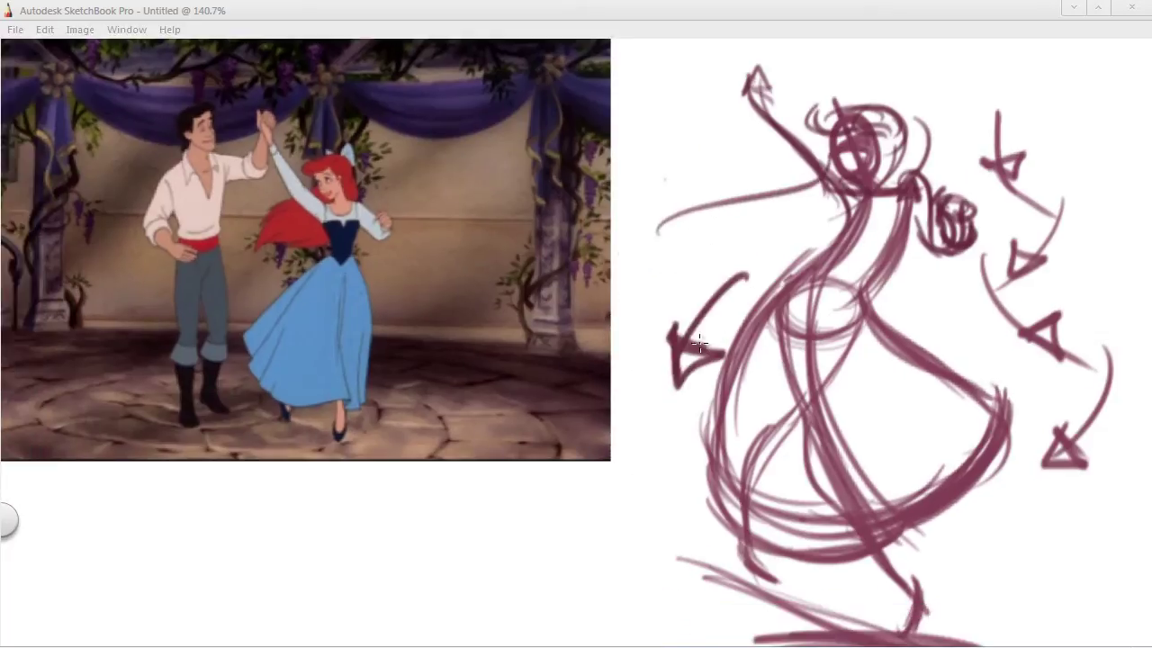
key(ctrl+z)
key(ctrl+z)
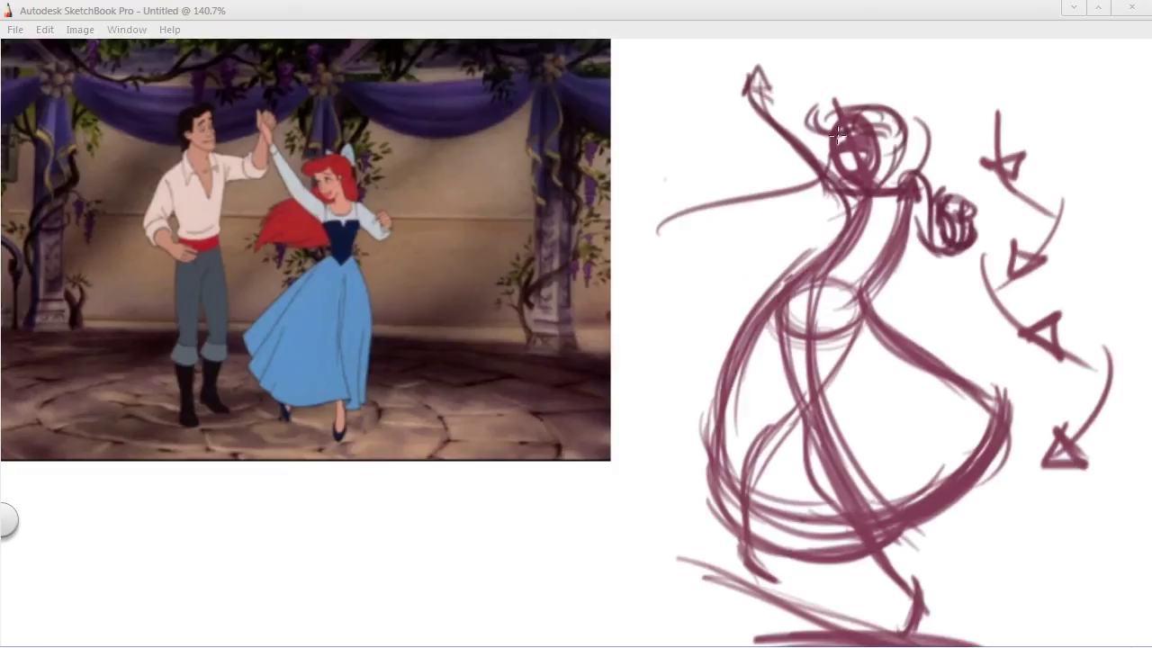
- Outline the flowing hair mass sweeping left from the head and looping back across the torso to the right shoulder
drag(821, 168, 690, 193)
drag(792, 186, 651, 268)
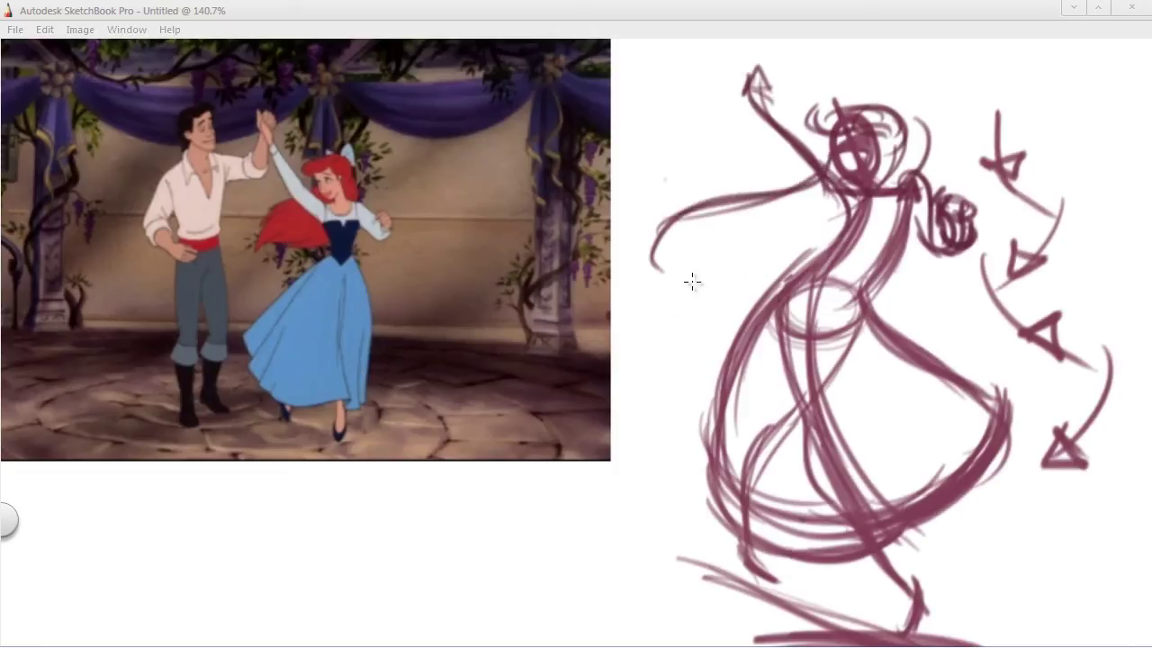
mouse_move(655, 222)
mouse_down()
mouse_move(704, 297)
mouse_move(730, 290)
mouse_up()
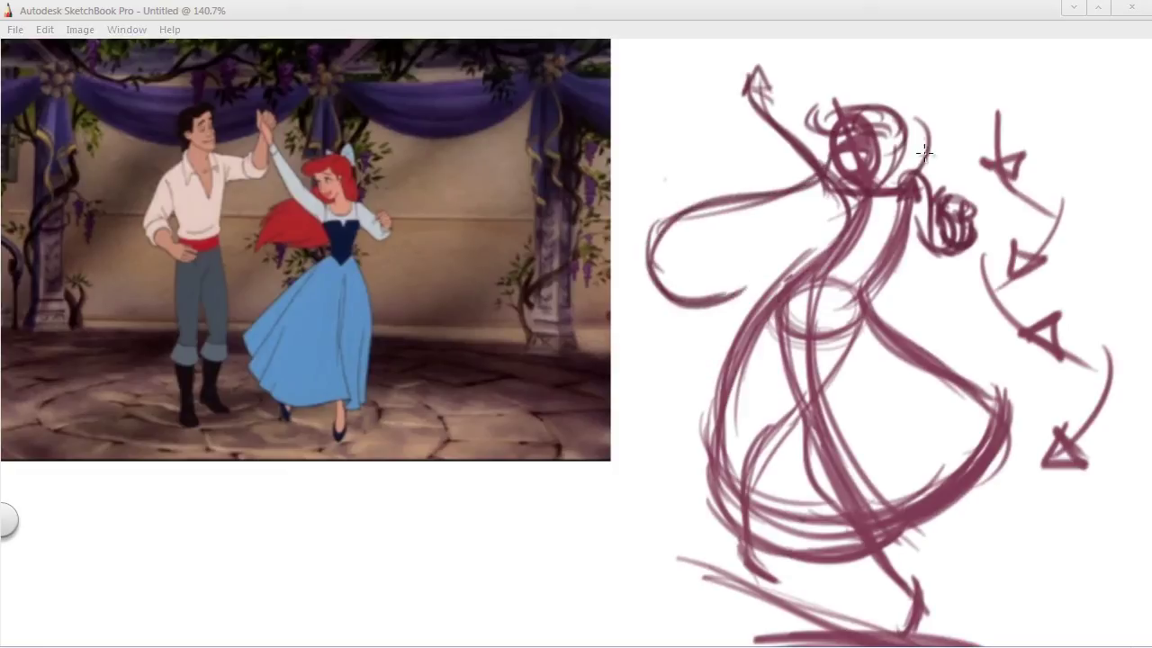
drag(927, 151, 765, 286)
drag(853, 208, 804, 264)
drag(665, 275, 807, 257)
mouse_move(700, 291)
mouse_down()
mouse_move(795, 266)
mouse_move(835, 241)
mouse_up()
drag(765, 273, 910, 205)
mouse_move(817, 176)
mouse_down()
mouse_move(650, 229)
mouse_move(838, 234)
mouse_up()
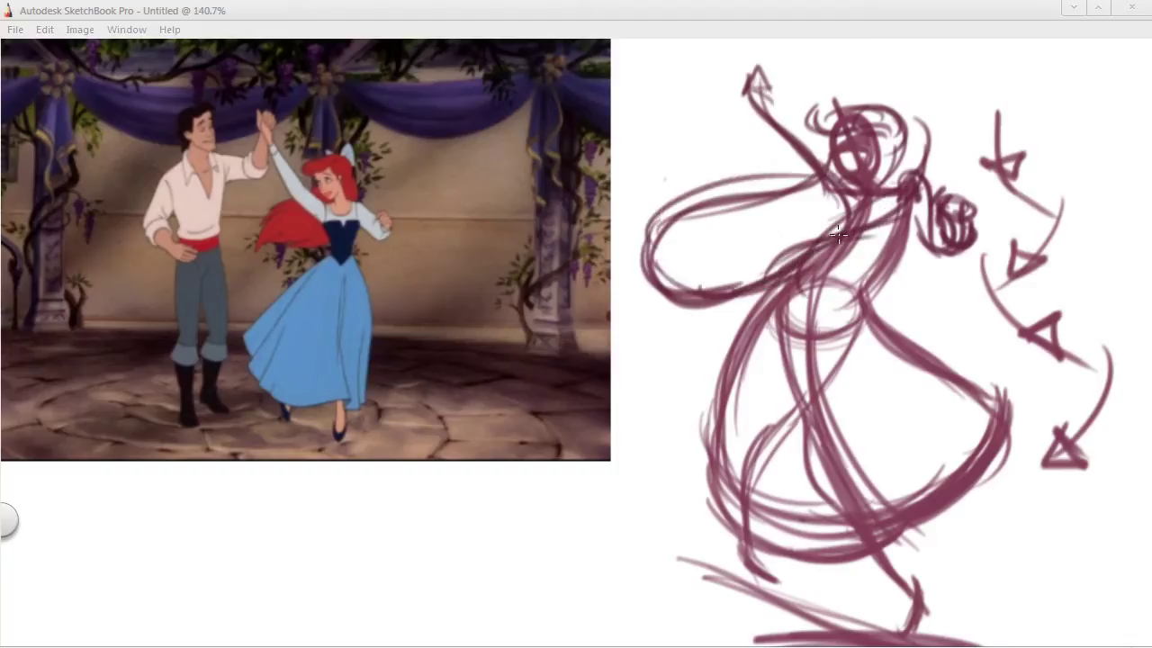
- Darken the fringe and hair contour around the head and draw a small direction arrow inside the flowing hair
mouse_move(851, 107)
mouse_down()
mouse_move(907, 131)
mouse_move(882, 191)
mouse_up()
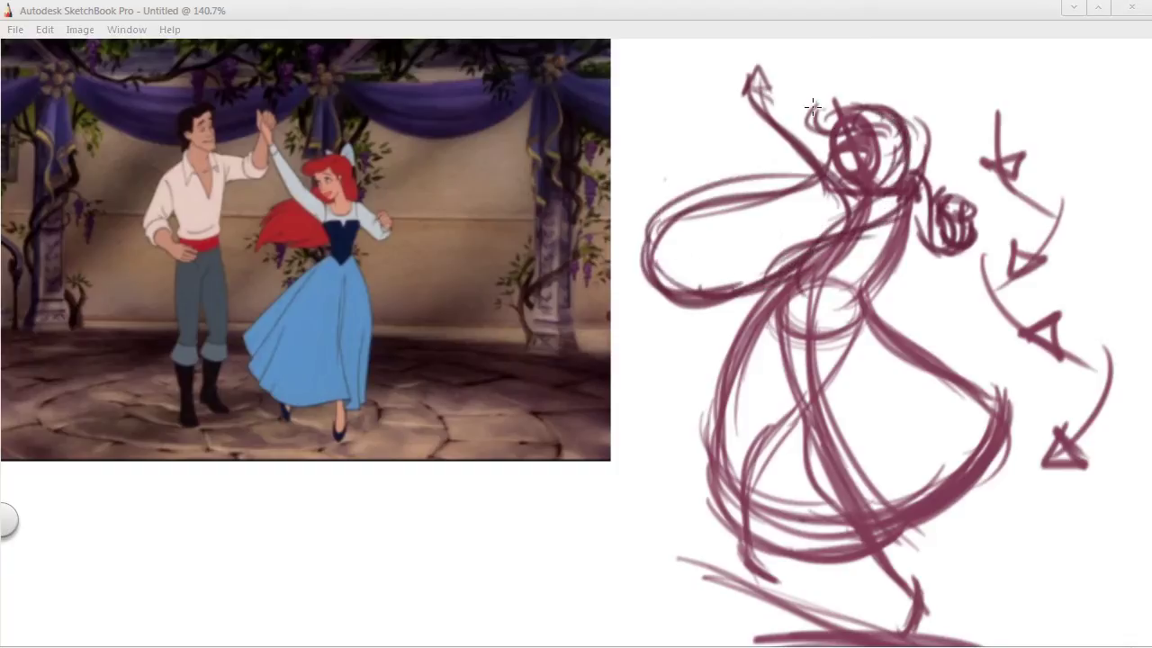
mouse_move(812, 107)
mouse_down()
mouse_move(900, 135)
mouse_move(866, 176)
mouse_up()
drag(914, 145, 882, 190)
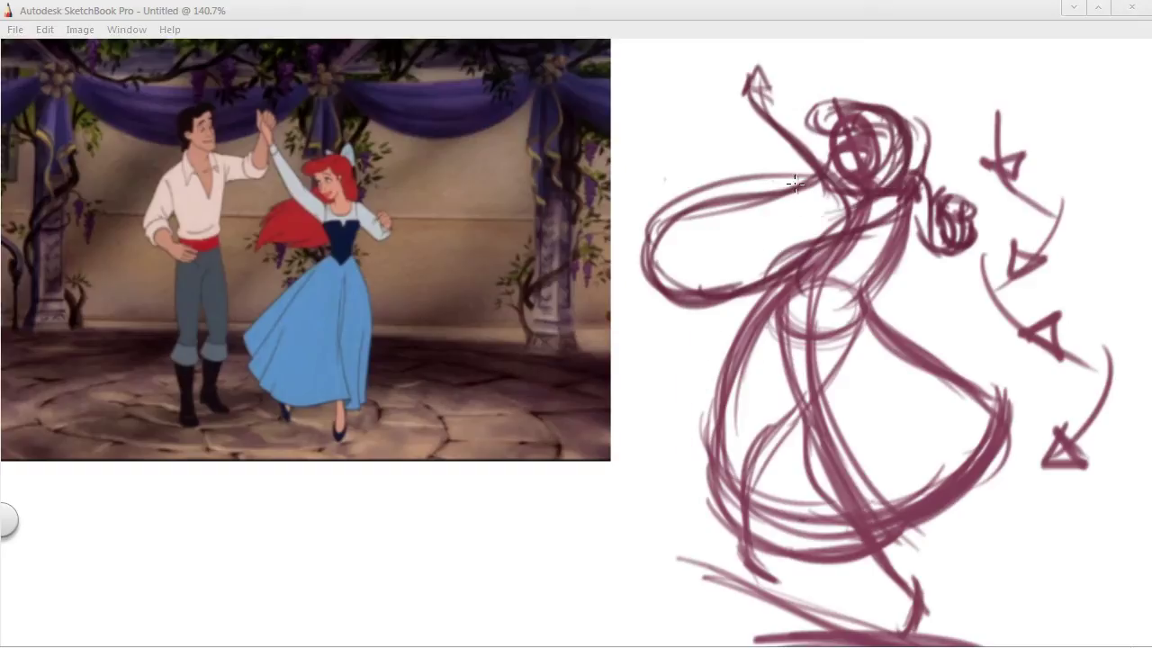
mouse_move(752, 214)
mouse_down()
mouse_move(720, 245)
mouse_move(750, 228)
mouse_up()
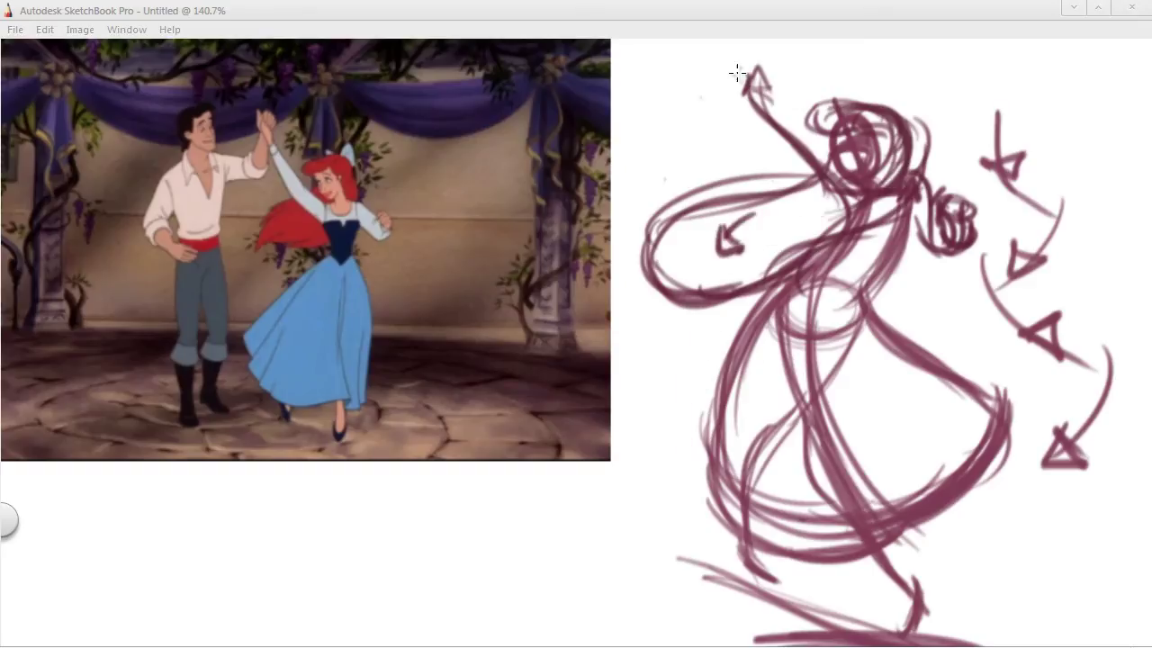
key(space)
drag(566, 360, 602, 370)
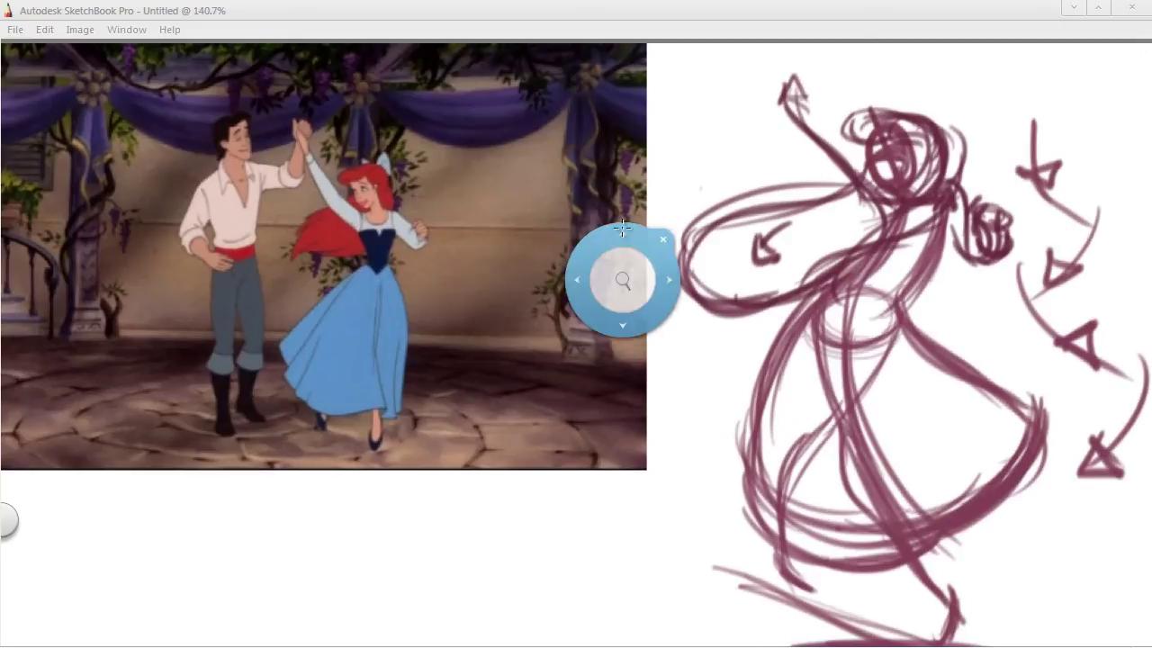
key(Tab)
key(Tab)
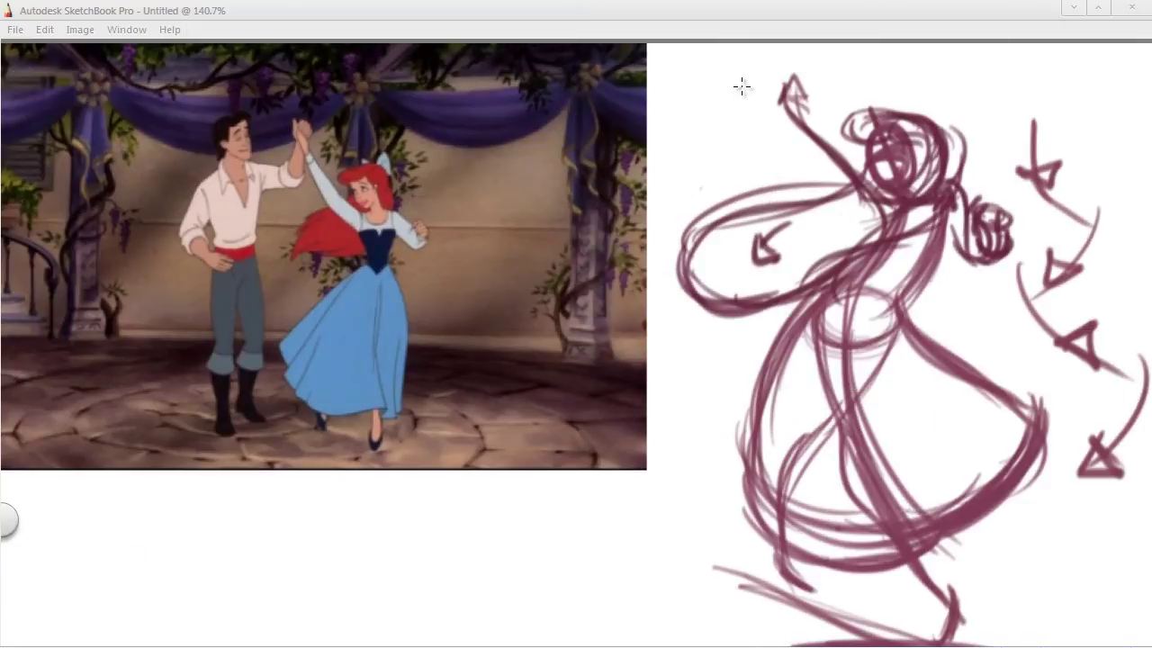
key(Tab)
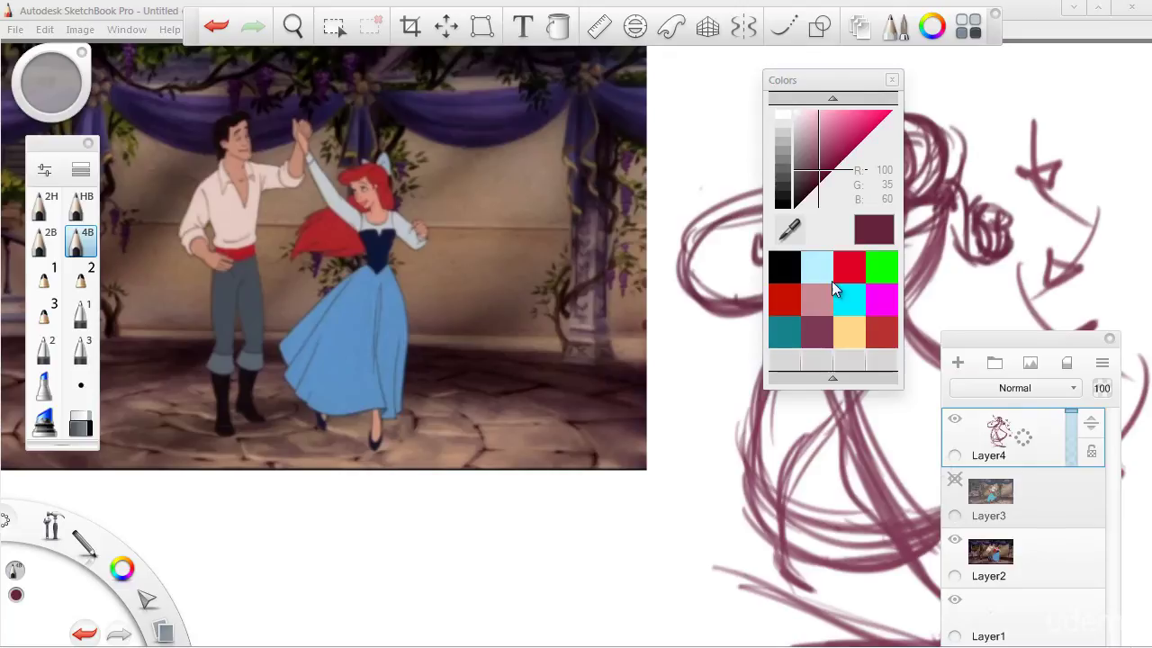
key(Tab)
- Move the dancing woman's sketch and its force arrows to the right, leaving an empty space between them and the film reference
key(space)
mouse_move(583, 365)
mouse_down()
mouse_move(538, 351)
mouse_move(416, 350)
mouse_up()
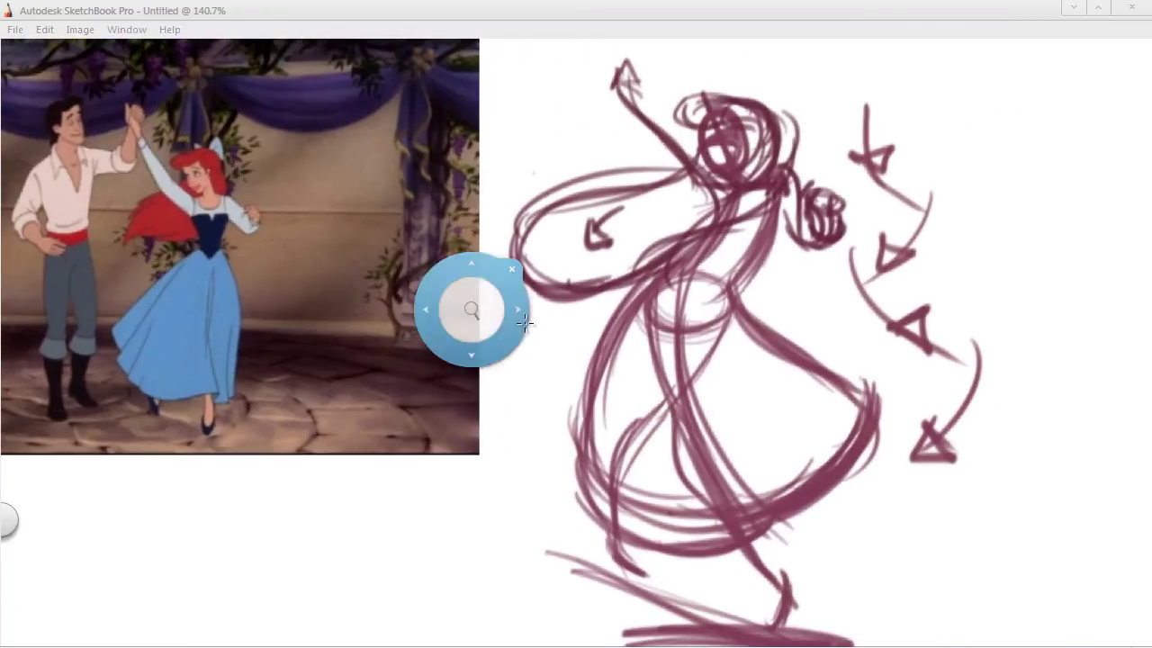
key(v)
mouse_move(744, 450)
mouse_down()
mouse_move(931, 450)
mouse_move(924, 425)
mouse_up()
key(Escape)
- Sketch the prince's round head, neck, tilted shoulder line and tapering torso down to the waist in the space beside the woman
key(space)
drag(568, 240, 606, 200)
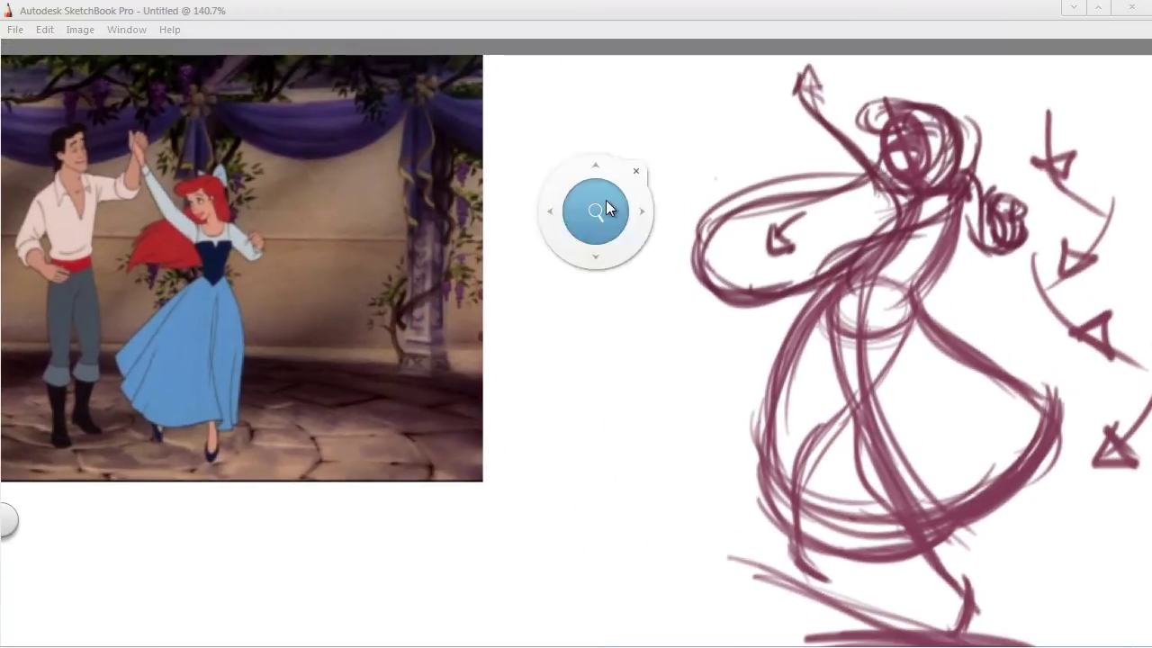
mouse_move(648, 103)
mouse_down()
mouse_move(630, 115)
mouse_move(645, 220)
mouse_up()
mouse_move(596, 150)
mouse_down()
mouse_move(692, 133)
mouse_move(682, 131)
mouse_move(594, 277)
mouse_up()
mouse_move(689, 149)
mouse_down()
mouse_move(640, 319)
mouse_move(648, 296)
mouse_up()
drag(599, 305, 635, 309)
- Draw the prince's two standing legs with long curved lines from the hips, ending in short foot strokes
drag(611, 244, 562, 414)
mouse_move(567, 293)
mouse_down()
mouse_move(553, 399)
mouse_move(623, 558)
mouse_up()
drag(562, 583, 623, 592)
drag(663, 291, 646, 441)
mouse_move(666, 391)
mouse_down()
mouse_move(657, 583)
mouse_move(707, 596)
mouse_up()
- Draw the prince's bent arm resting at the hip and his other arm curving up to the woman's raised hand, then reinforce the waistline
mouse_move(608, 144)
mouse_down()
mouse_move(543, 225)
mouse_move(585, 315)
mouse_up()
drag(671, 147, 726, 179)
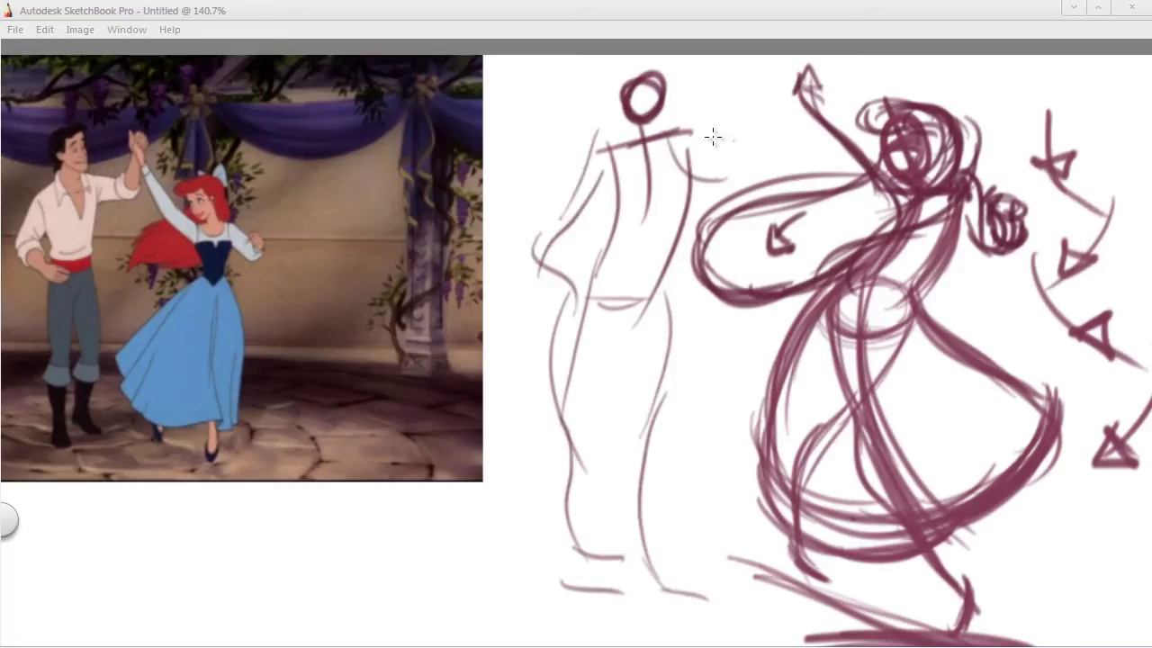
drag(781, 75, 707, 182)
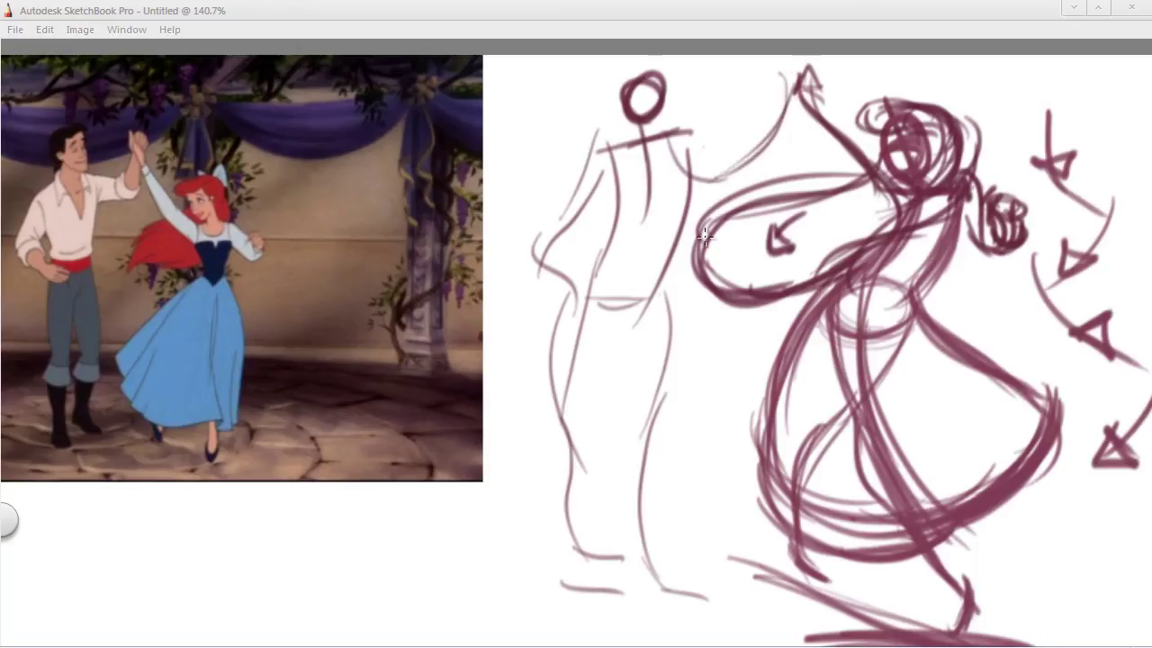
drag(688, 135, 676, 248)
drag(583, 305, 668, 317)
key(space)
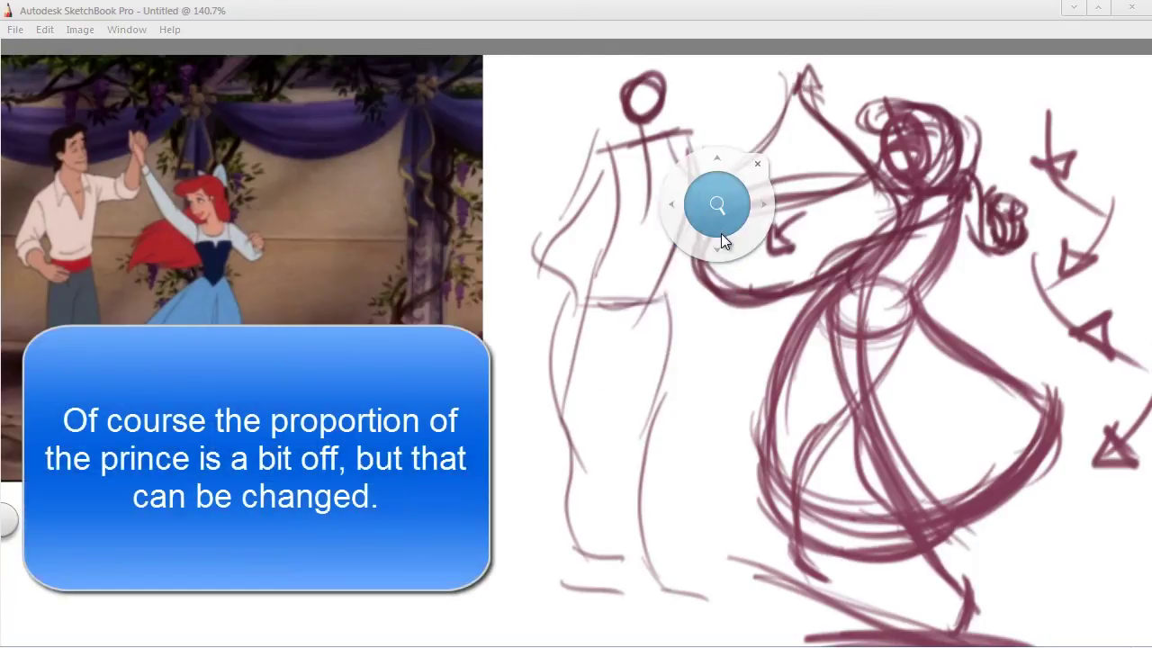
drag(720, 233, 704, 263)
drag(548, 434, 640, 363)
key(space)
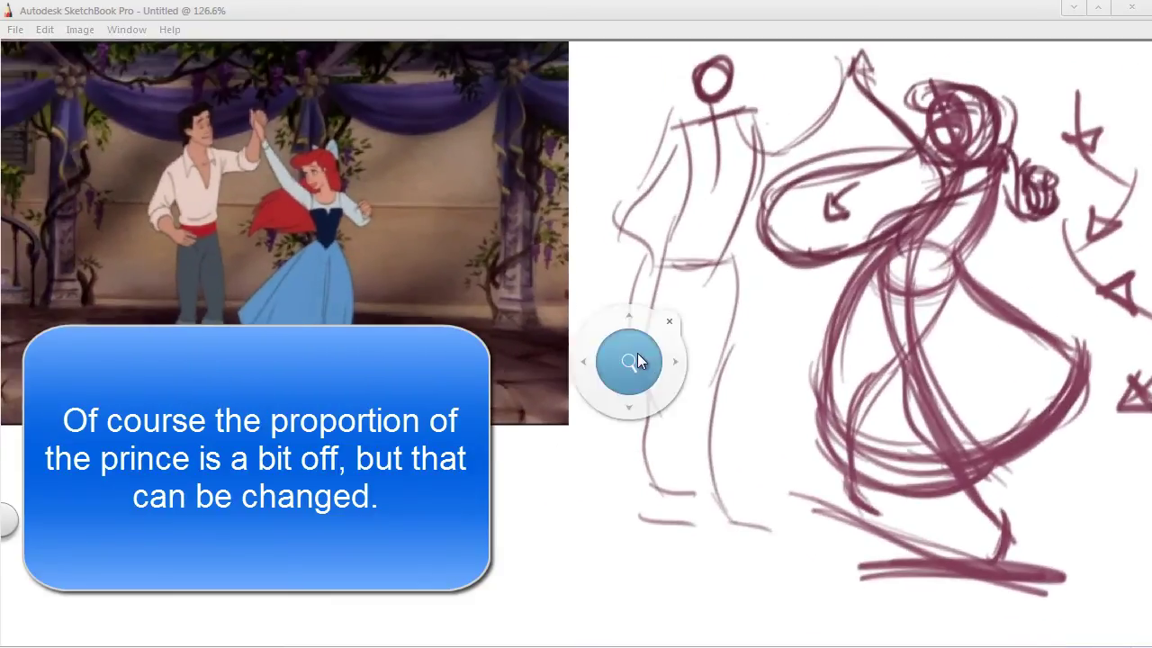
drag(496, 451, 496, 471)
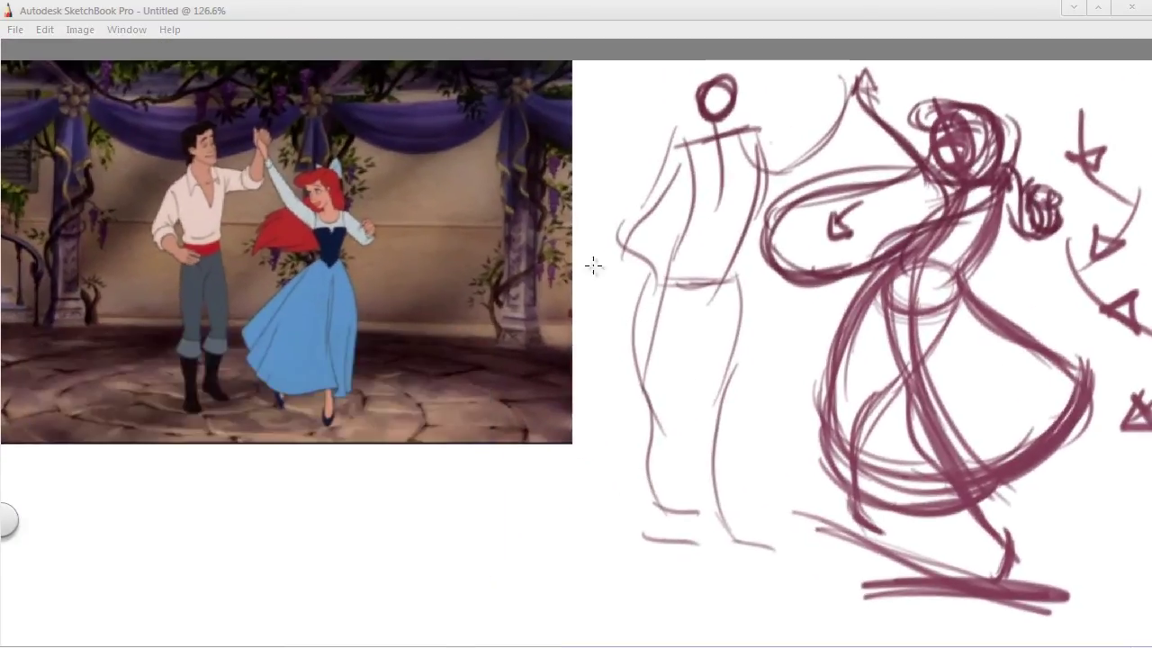